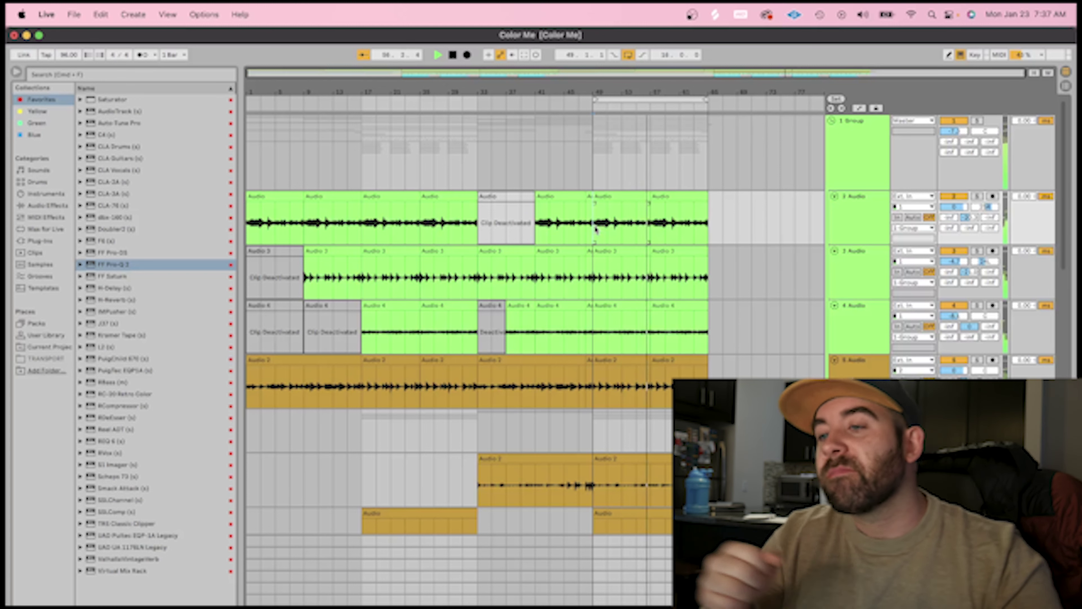
Solo the 2 Audio track and play it from bar 49, then stop playback.
key("space")
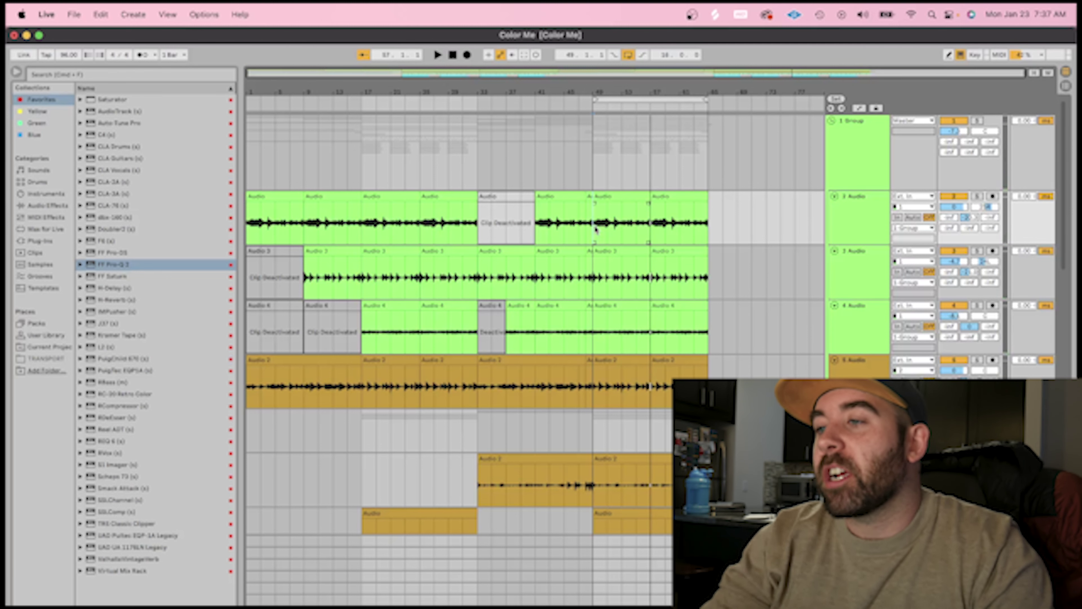
left_click(977, 197)
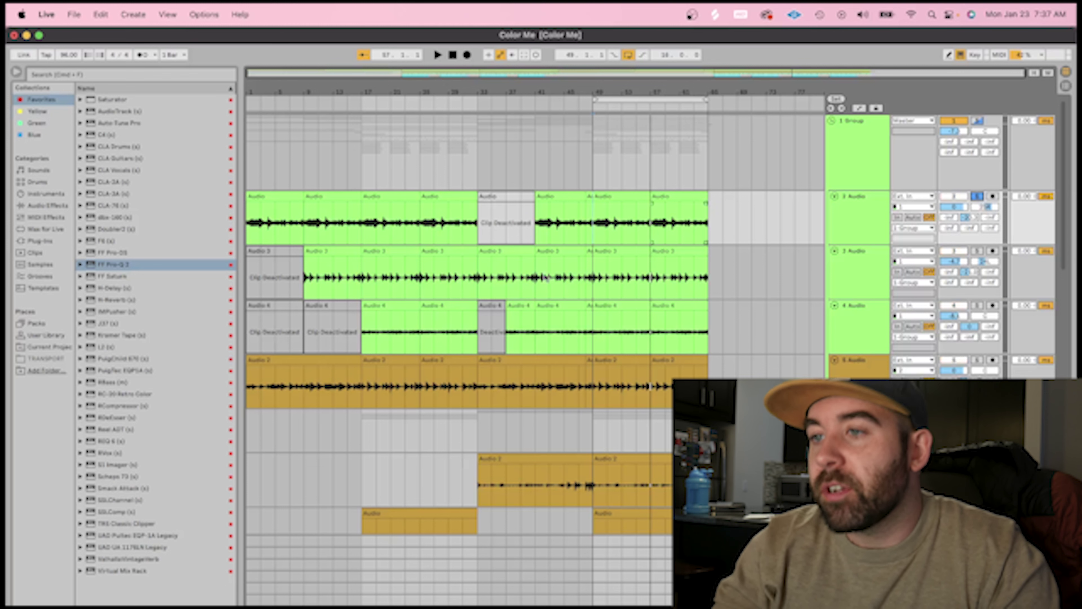
left_click(593, 223)
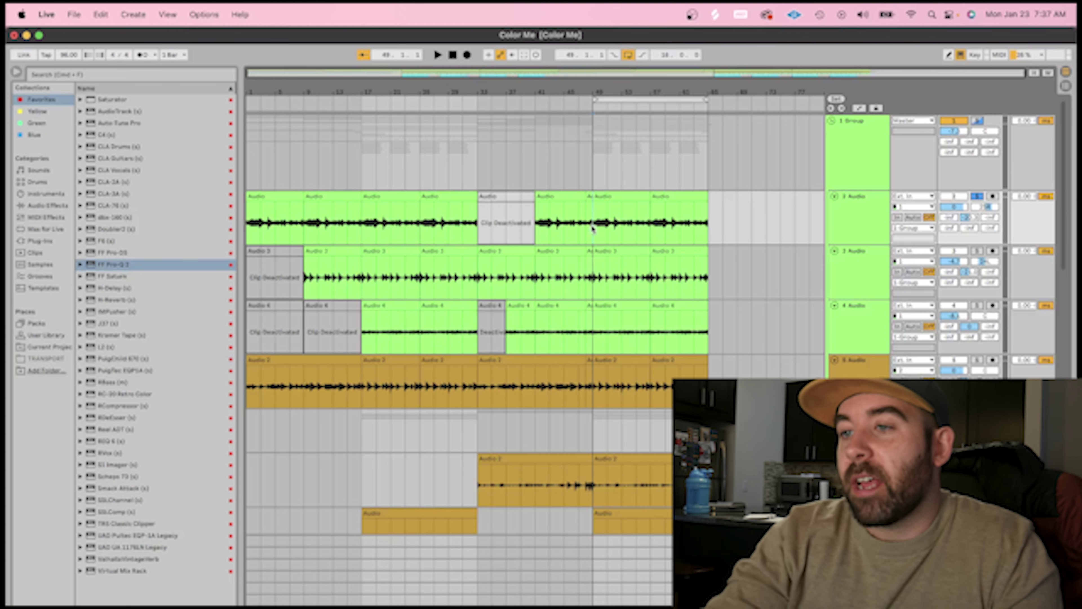
key("space")
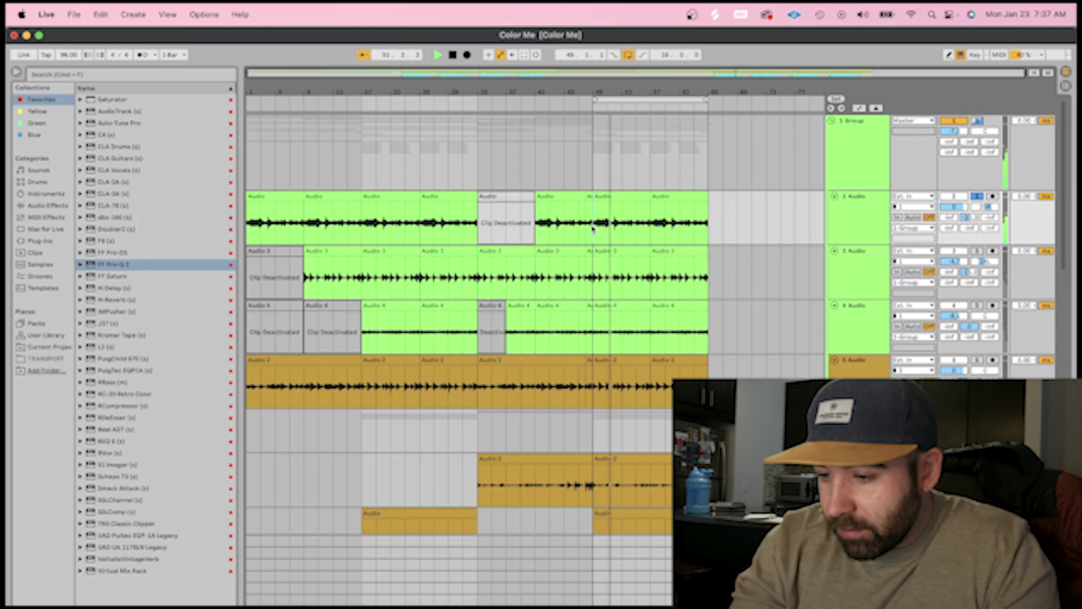
key("space")
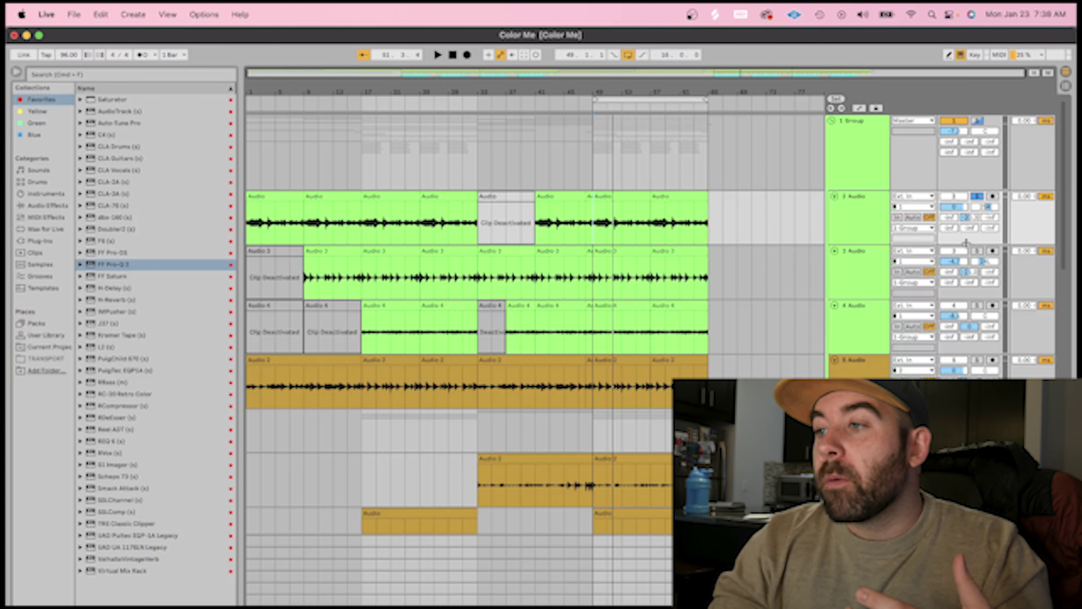
Add the 3 Audio track to the solo and play both tracks from bar 49.
left_click(976, 253)
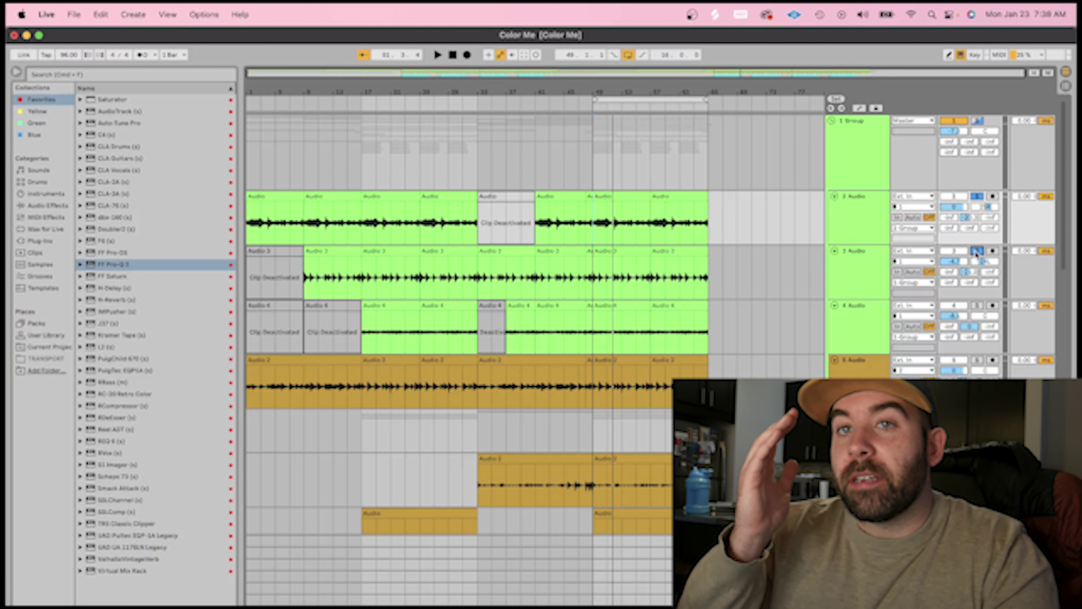
left_click(595, 287)
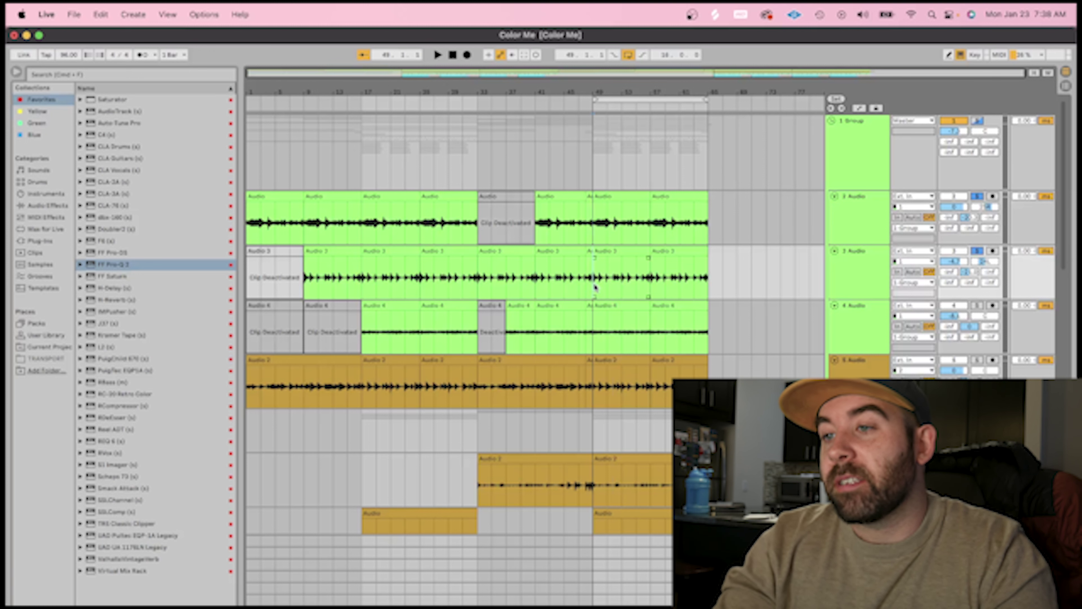
key("space")
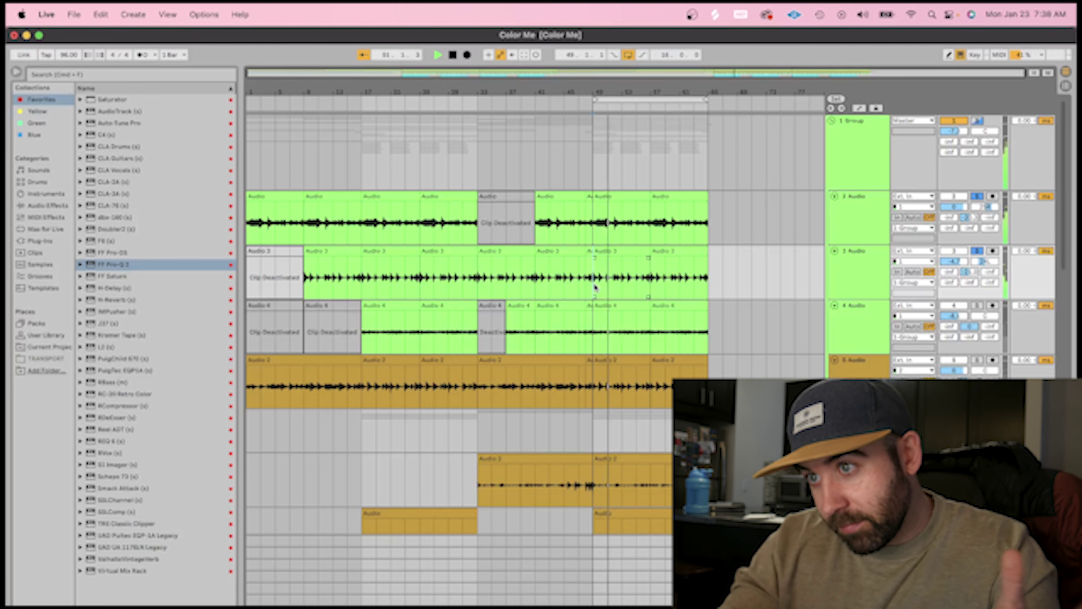
key("space")
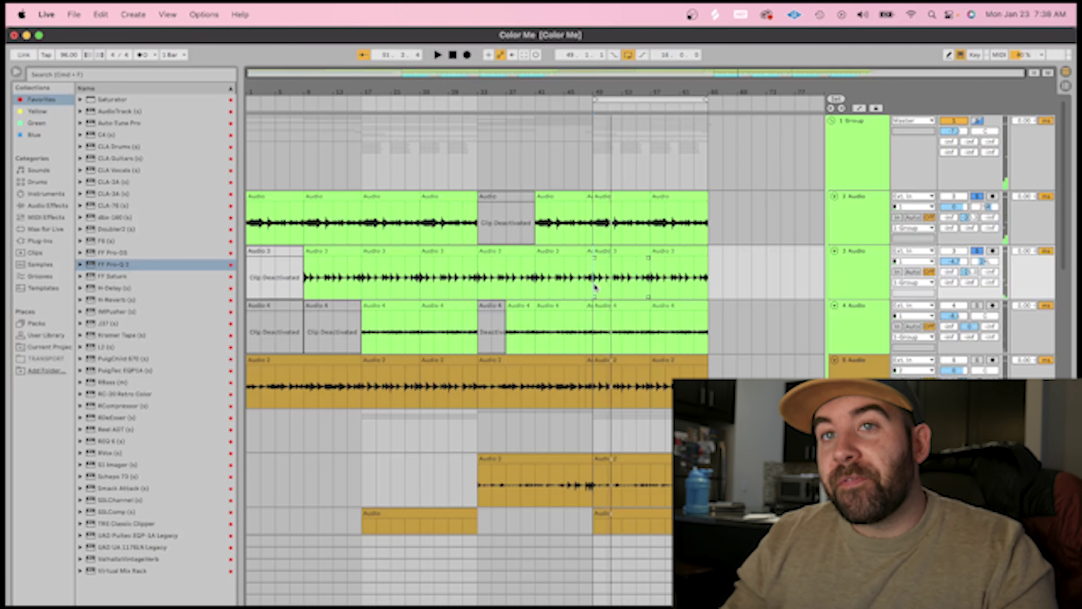
Examine the Virtual Mix Rack modules and the FF Pro-Q 2 curve on the 2 Audio track, closing each plug-in window.
left_click(865, 224)
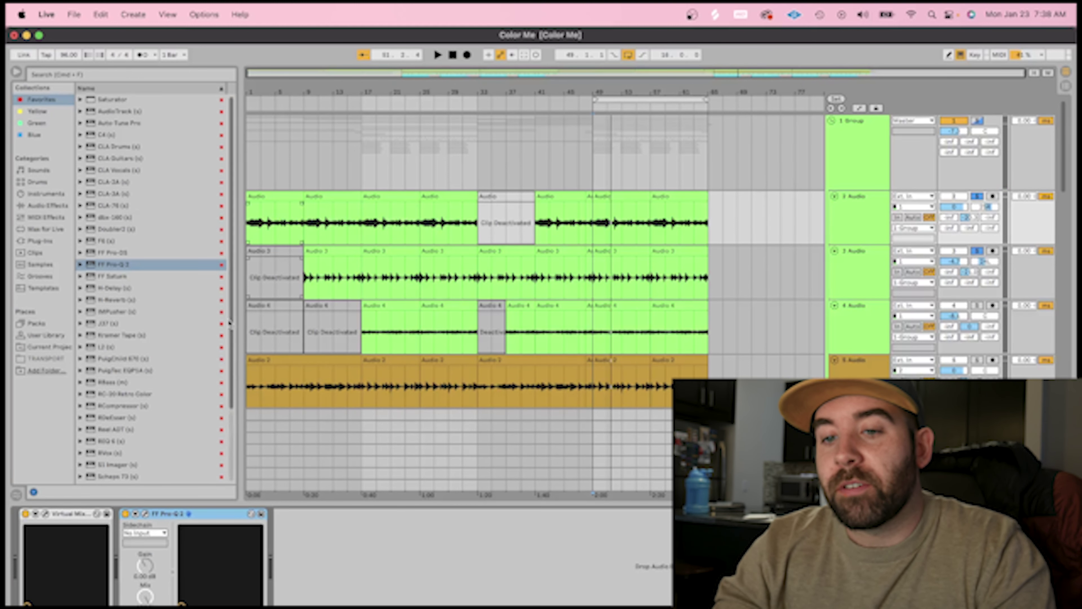
left_click(45, 514)
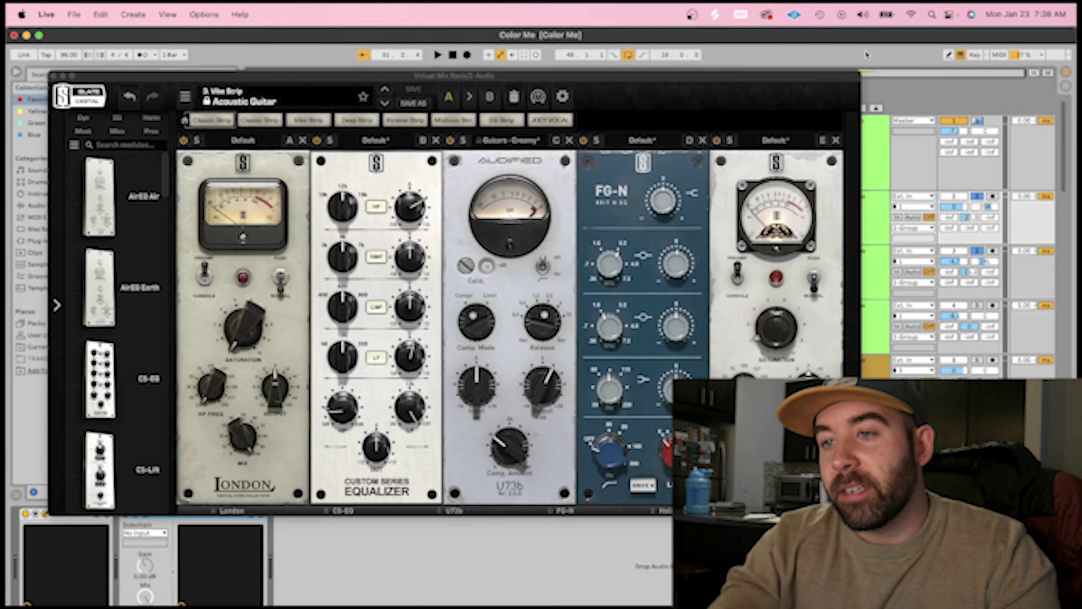
left_click(52, 77)
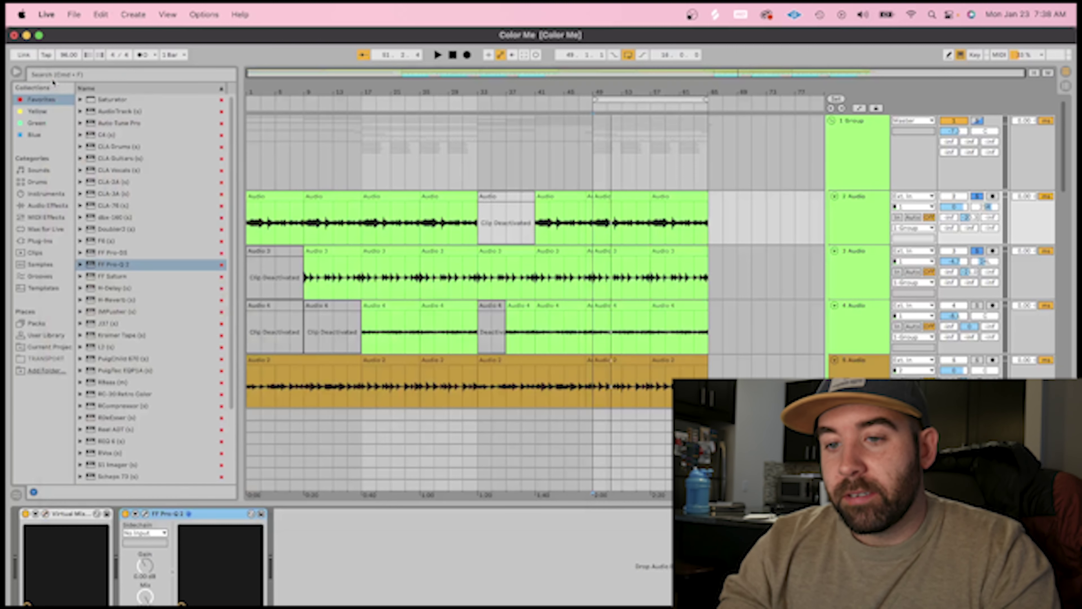
left_click(145, 515)
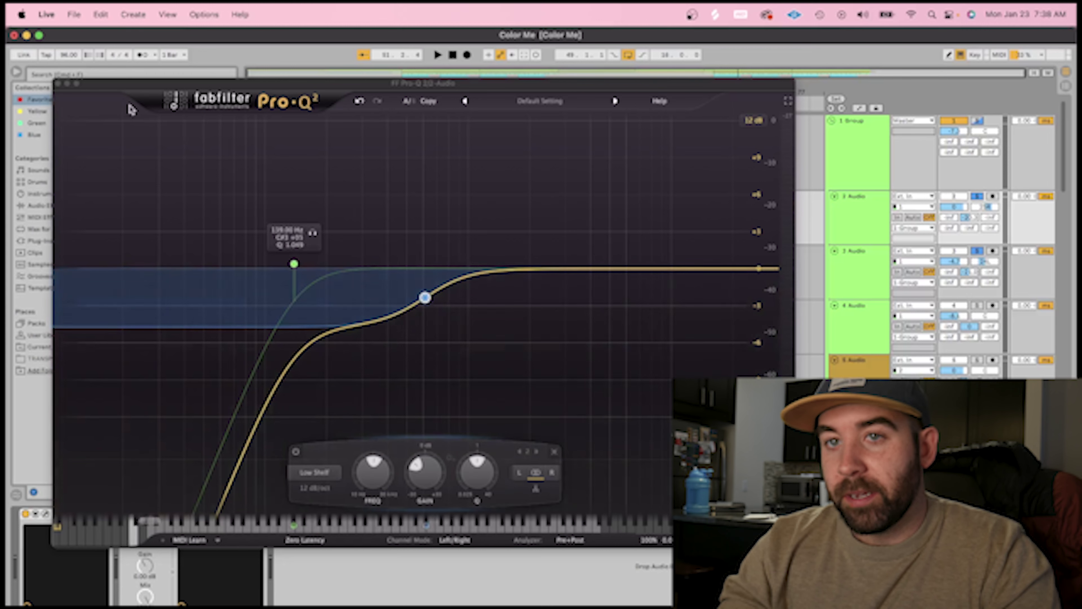
left_click(58, 84)
Select the 4 Audio track and add it to the soloed tracks.
scroll(837, 285, "down", 2)
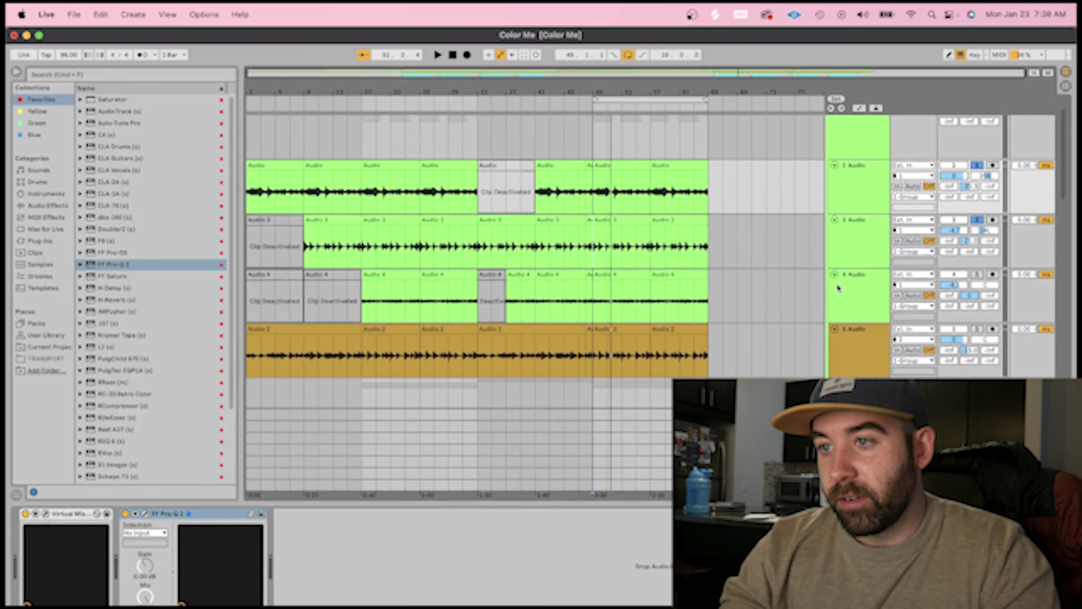
left_click(873, 294)
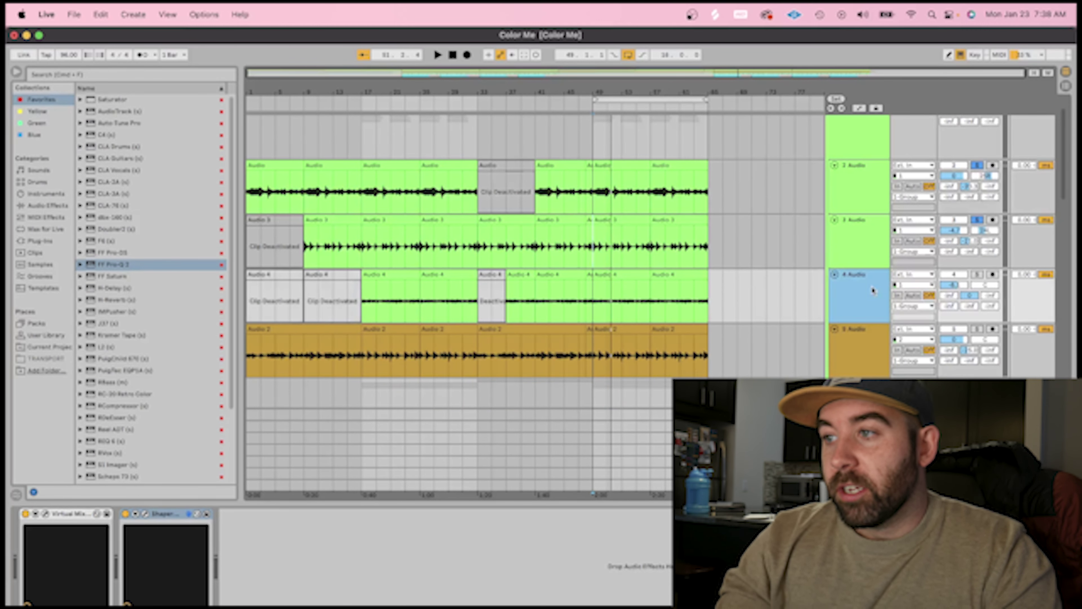
left_click(977, 275)
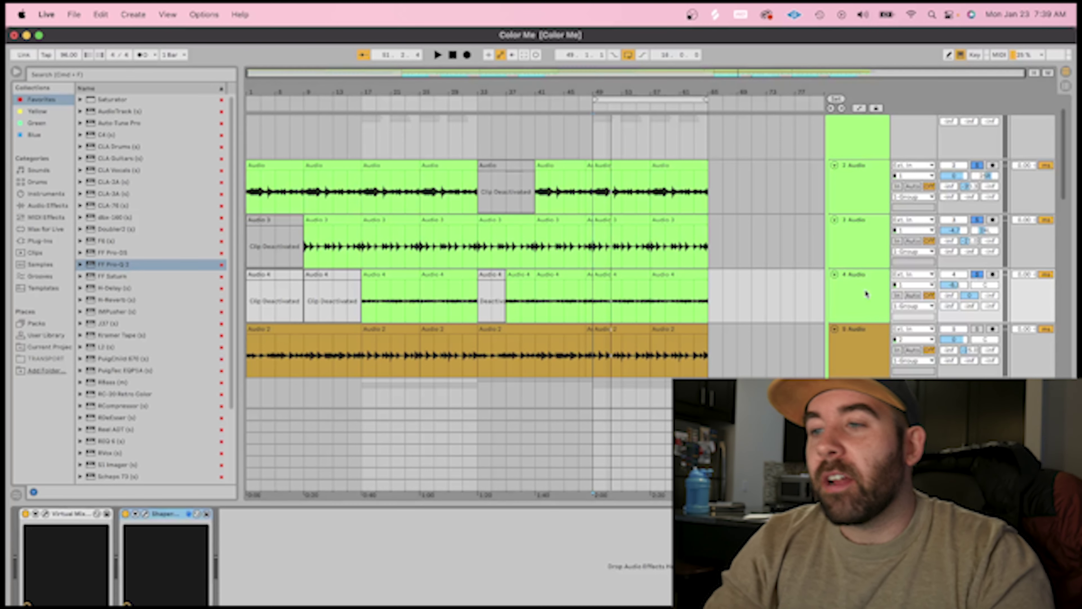
Examine the Virtual Mix Rack and ShaperBox settings on 4 Audio, and listen to it with the other soloed tracks.
left_click(46, 514)
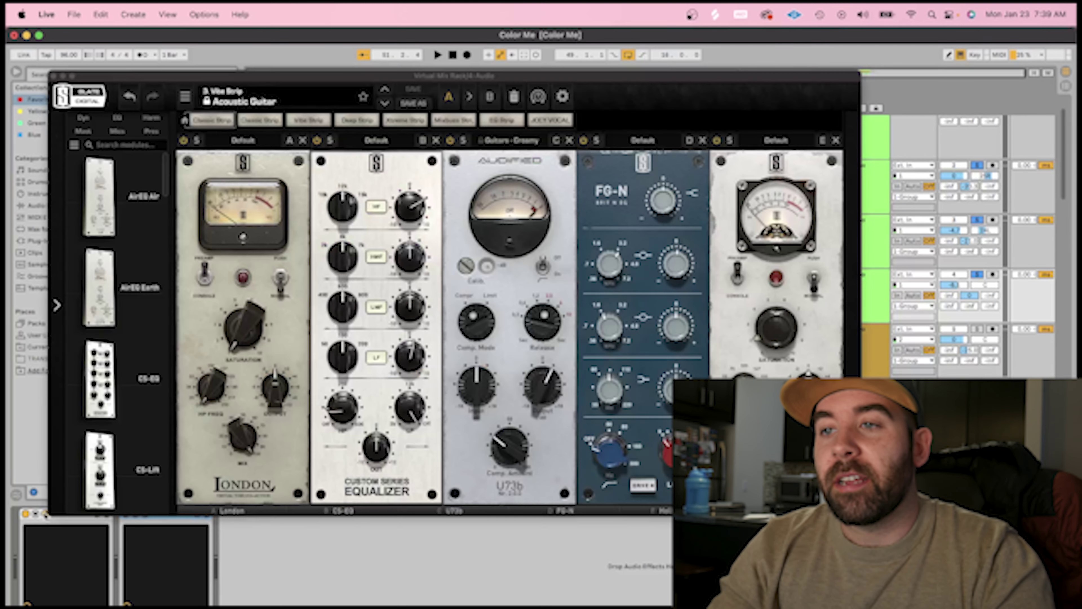
left_click(53, 75)
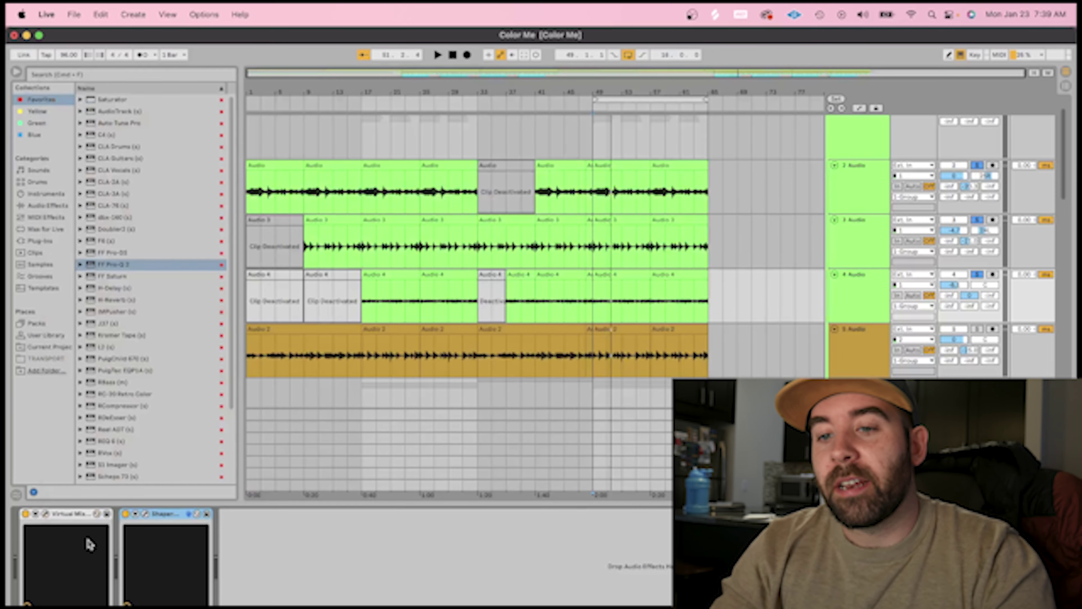
left_click(145, 515)
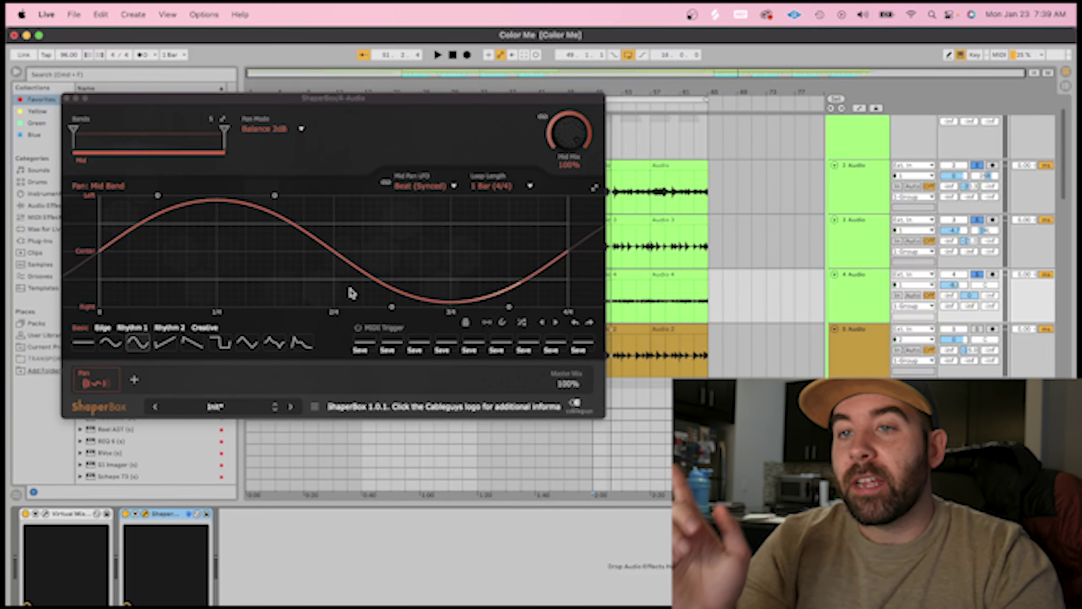
left_click(67, 99)
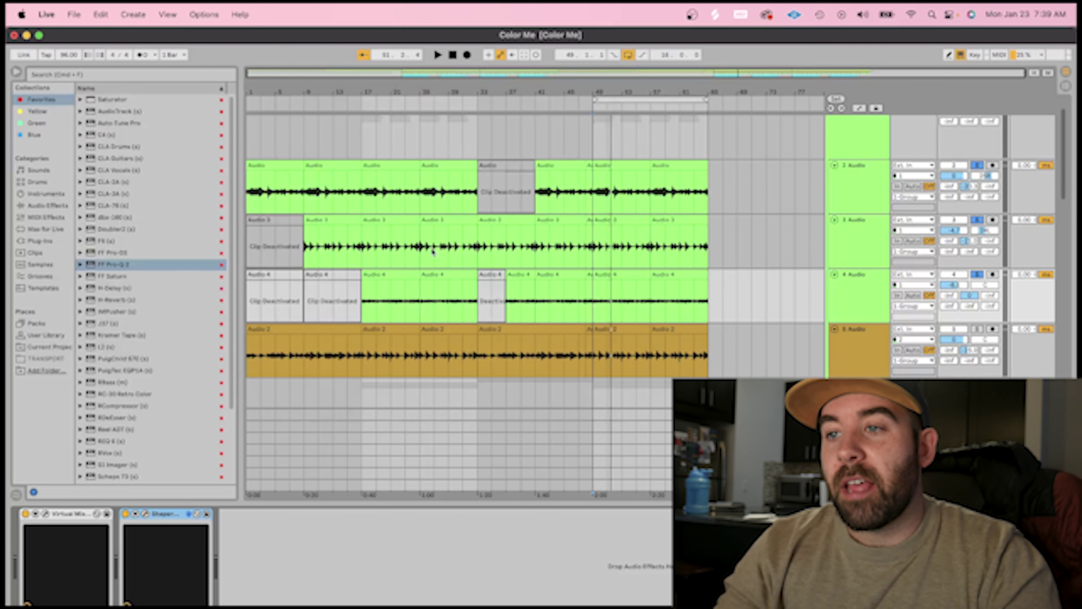
key("space")
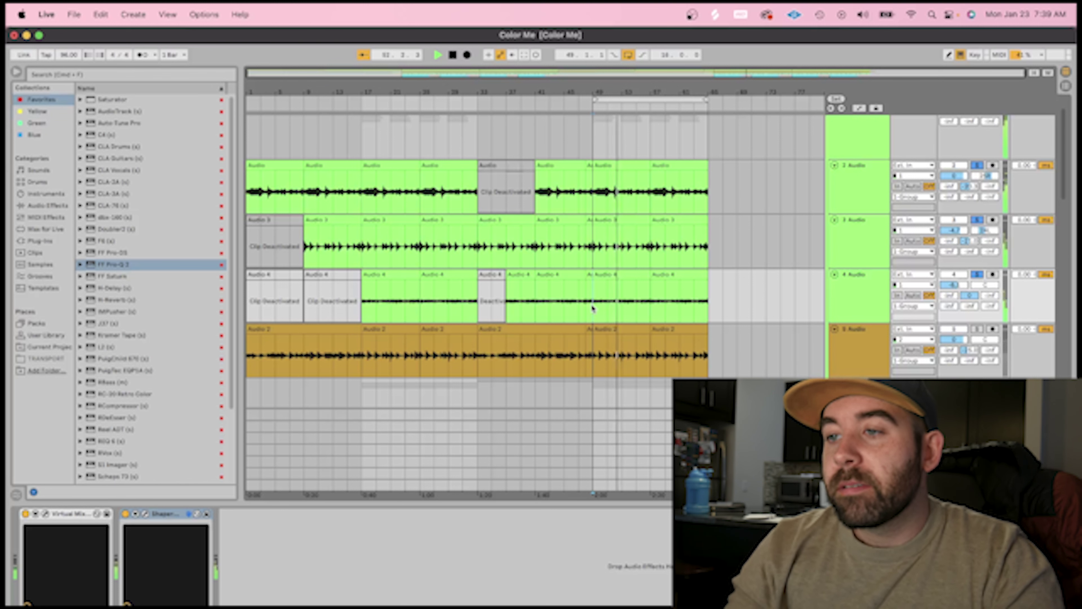
key("space")
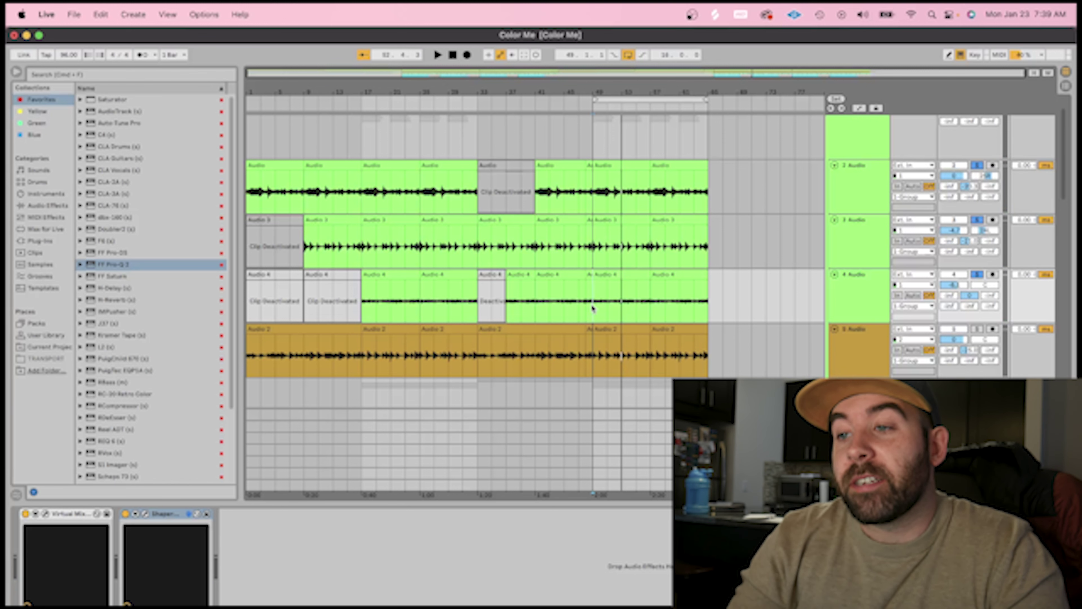
Place the playback start at bar 49 on the 5 Audio track and add that track to the solo.
scroll(592, 308, "down", 3)
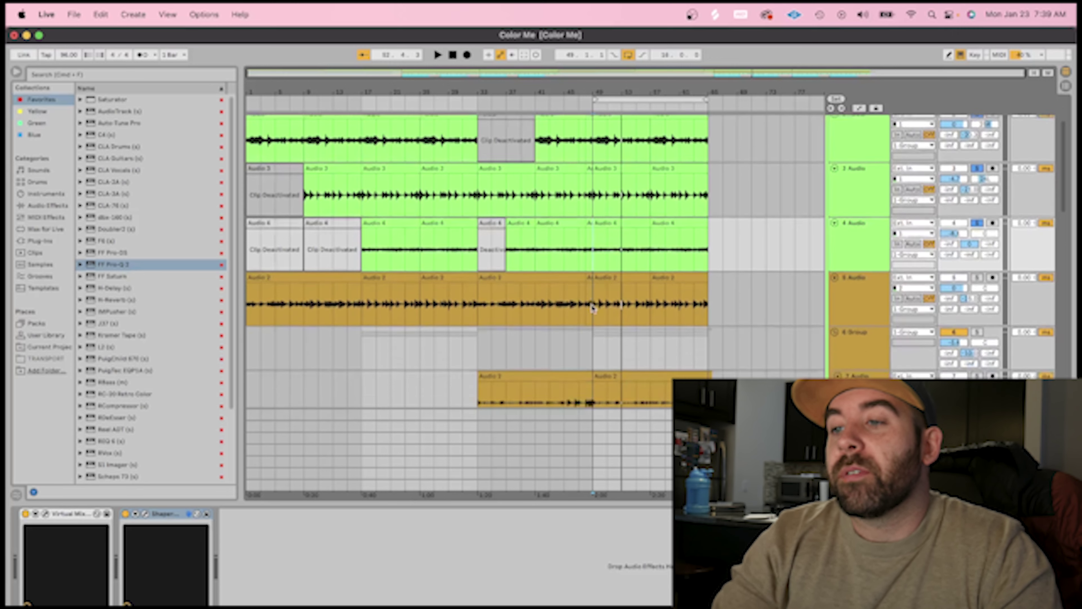
left_click(592, 300)
left_click(977, 258)
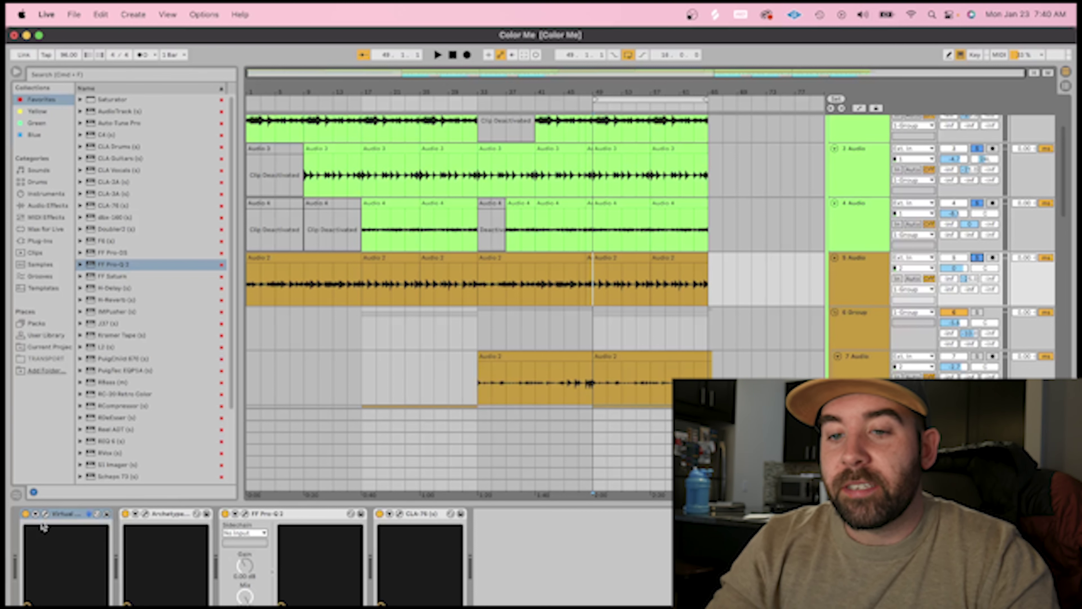
Examine the Virtual Mix Rack on 5 Audio and the pedal, amp and delay/reverb pages of Archetype Cory Wong.
left_click(46, 515)
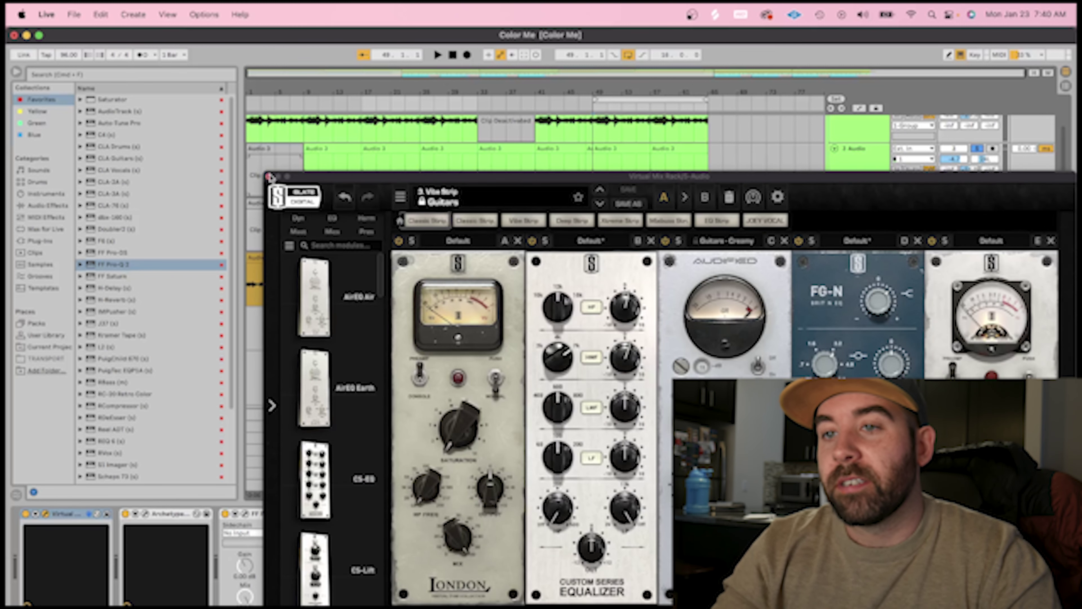
left_click(268, 176)
left_click(145, 513)
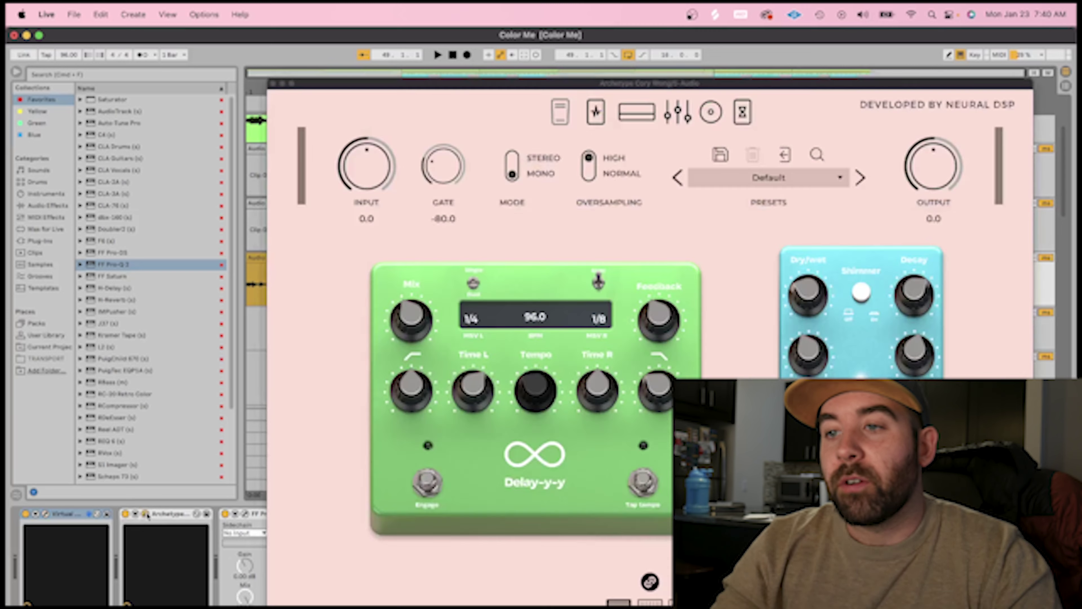
left_click(596, 112)
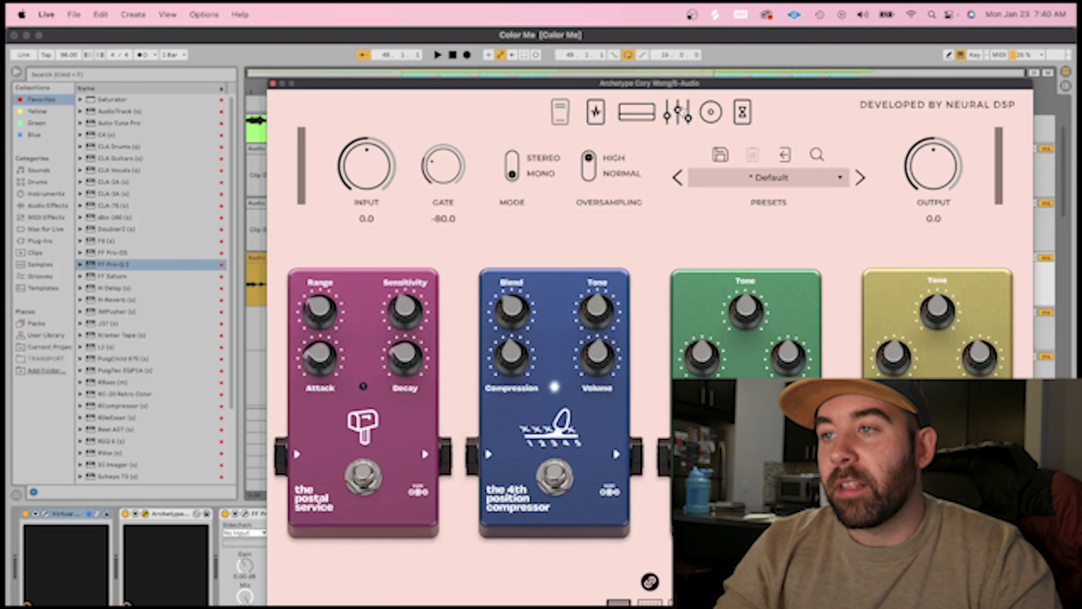
left_click(635, 114)
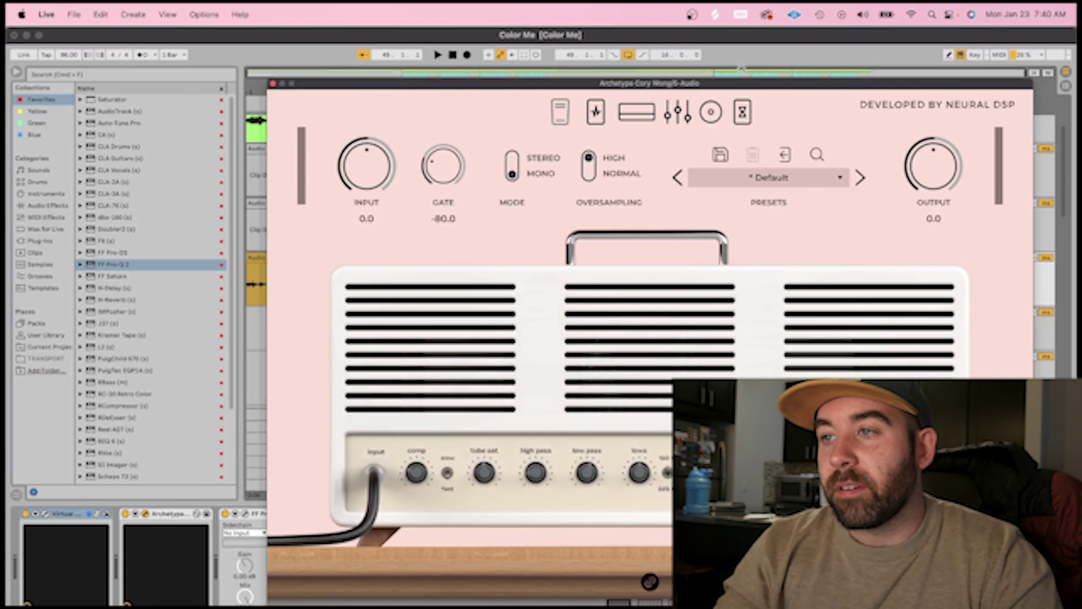
left_click(742, 115)
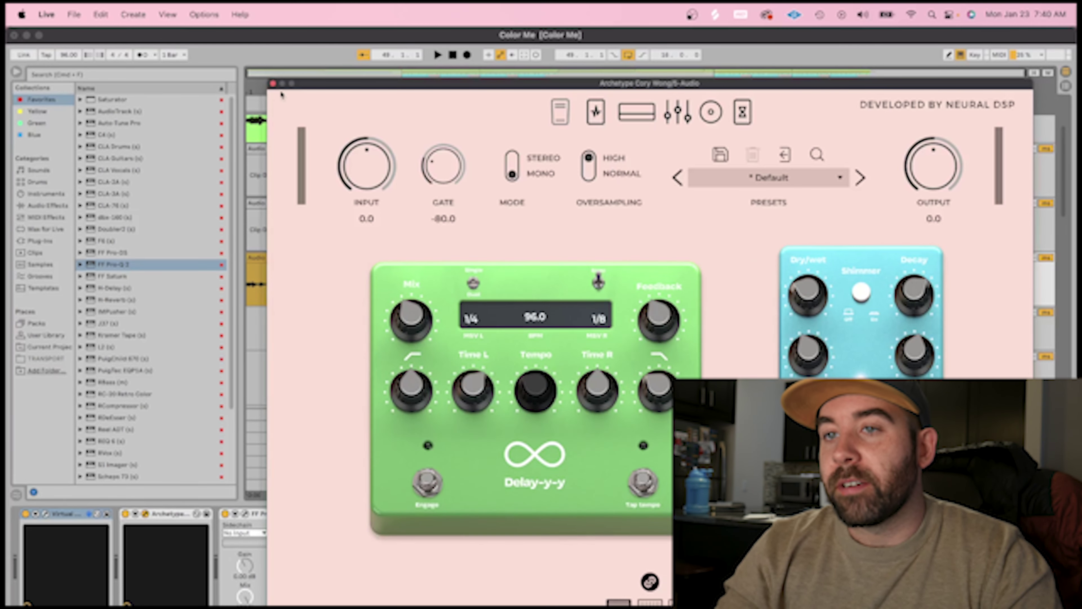
left_click(273, 83)
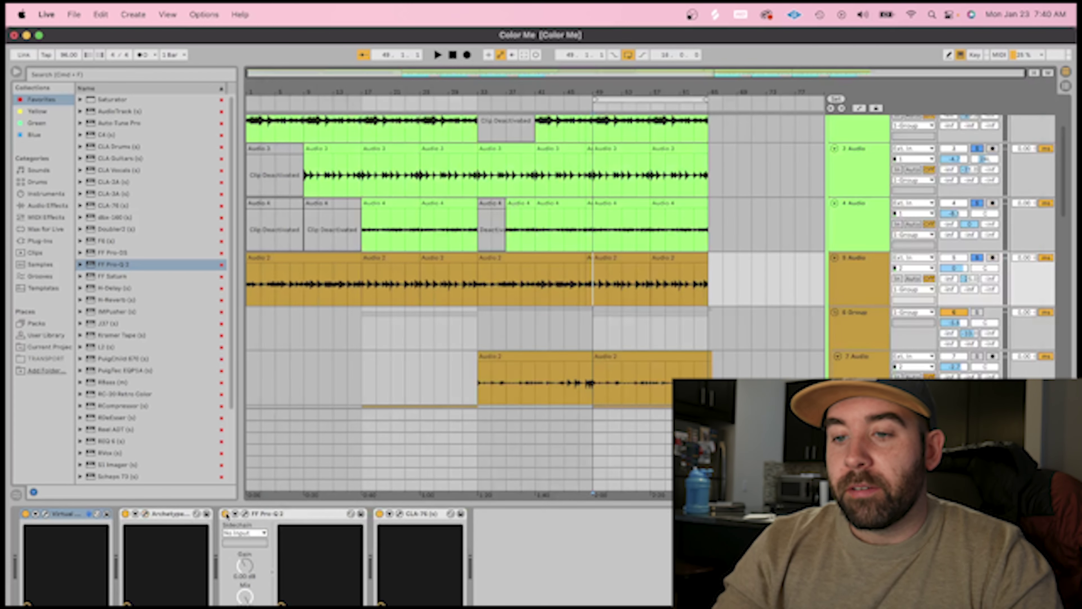
Examine the FF Pro-Q 2 curve and CLA-76 compressor settings on 5 Audio, and play the soloed tracks from bar 49.
left_click(244, 513)
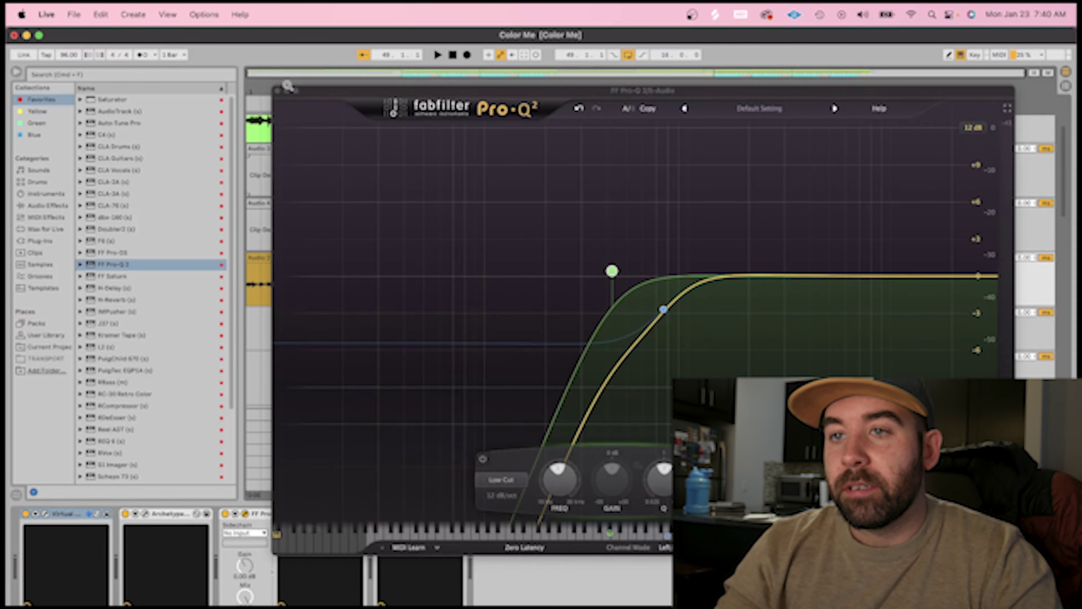
left_click(277, 92)
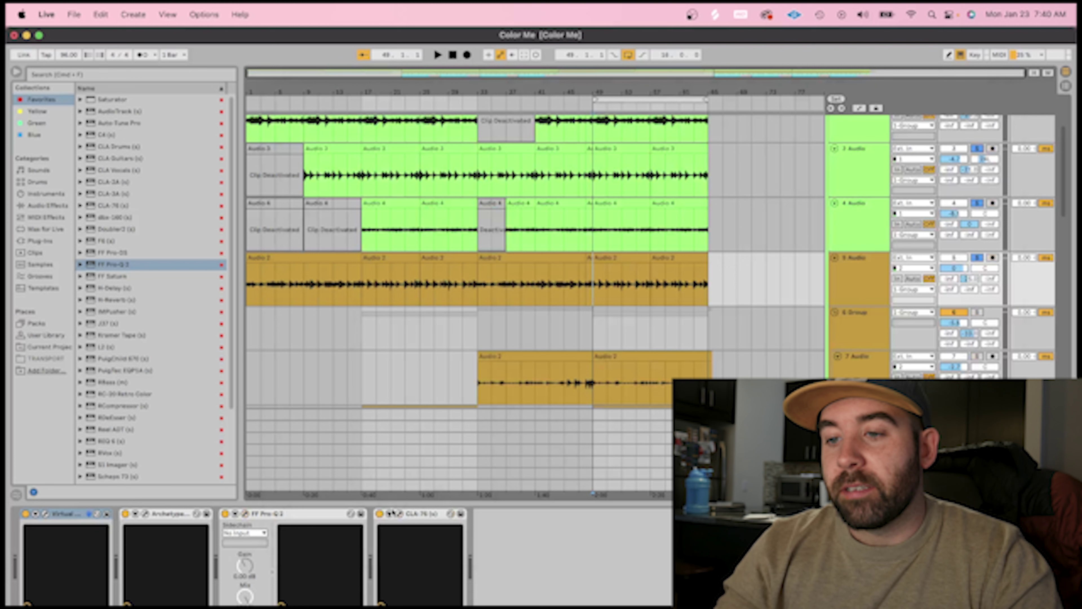
left_click(399, 514)
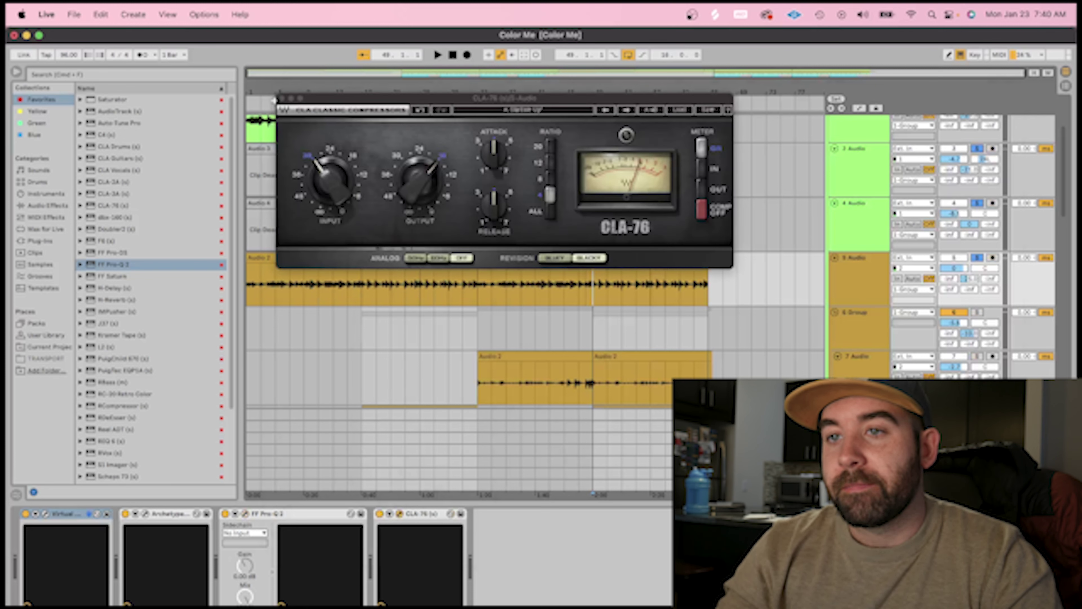
left_click(282, 99)
key("space")
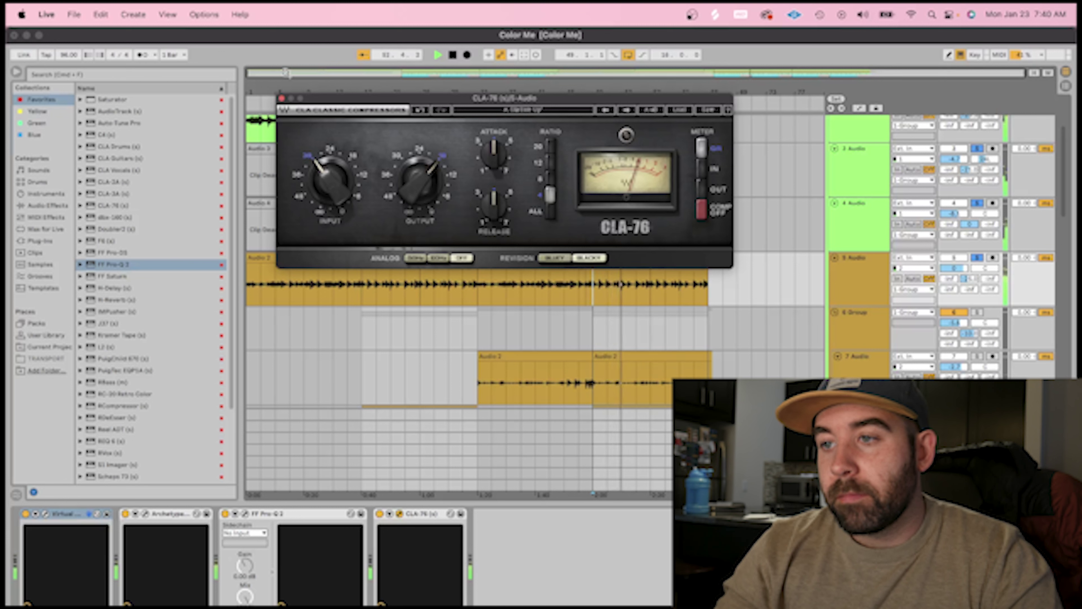
key("space")
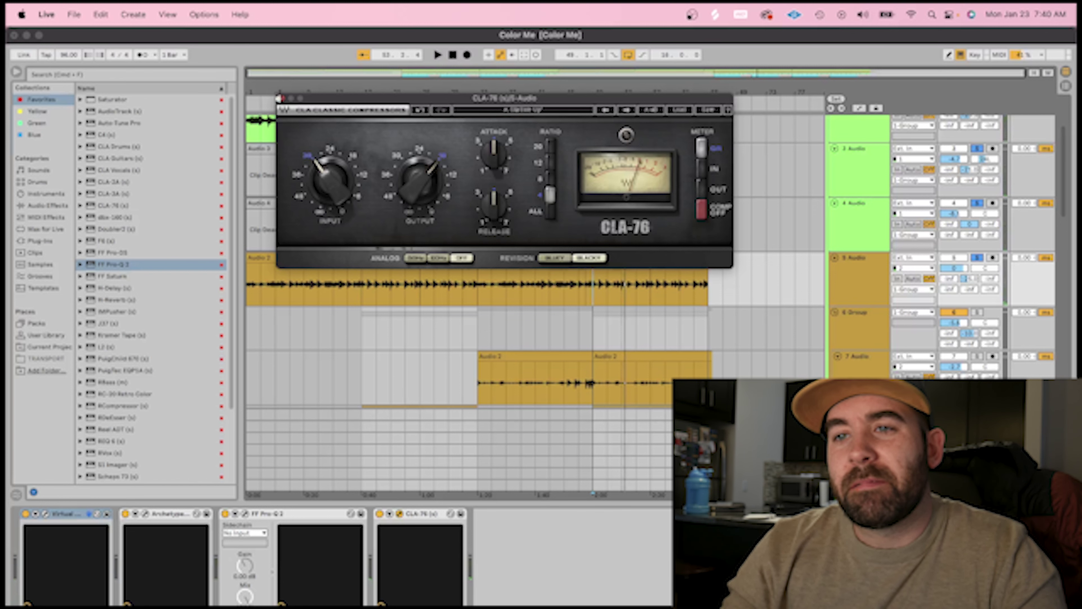
Close the CLA-76 window, add the 10 DS_96 drum loop track to the solo, and play the layers from bar 49.
left_click(281, 98)
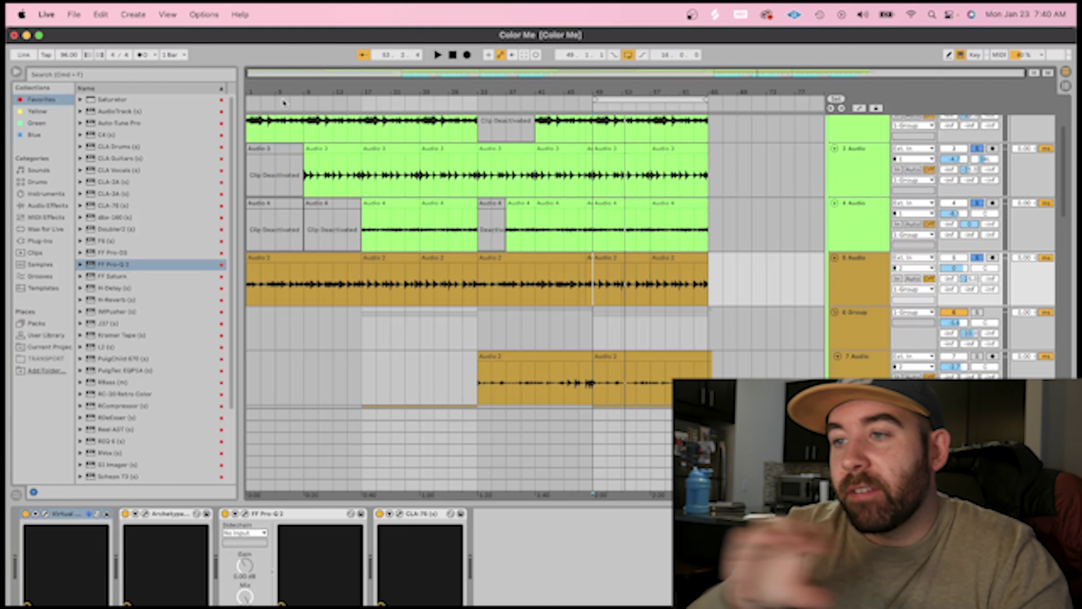
scroll(421, 244, "down", 5)
scroll(465, 246, "down", 8)
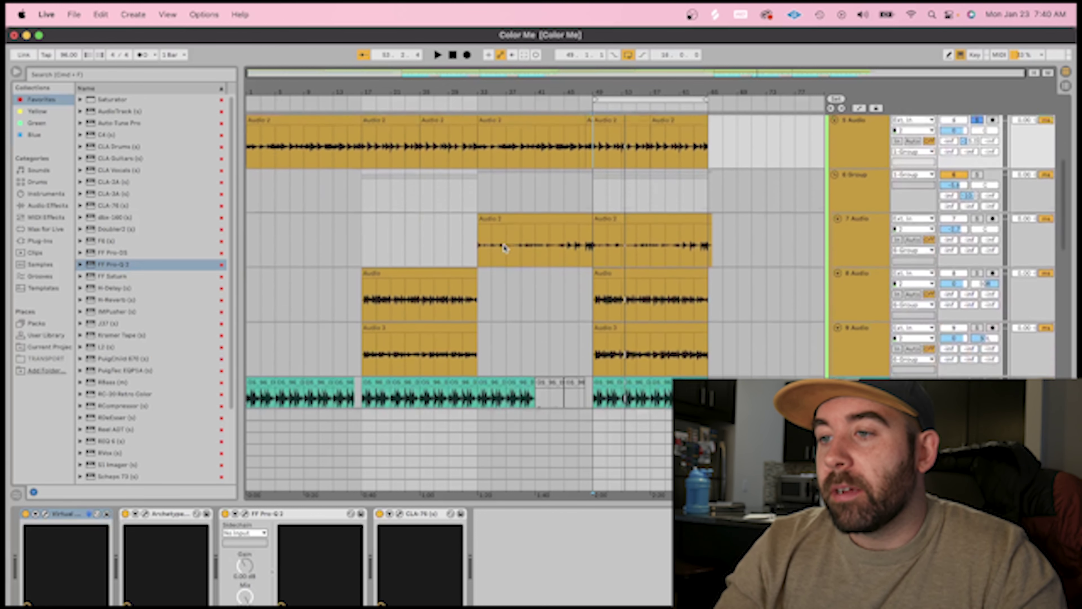
scroll(578, 339, "down", 2)
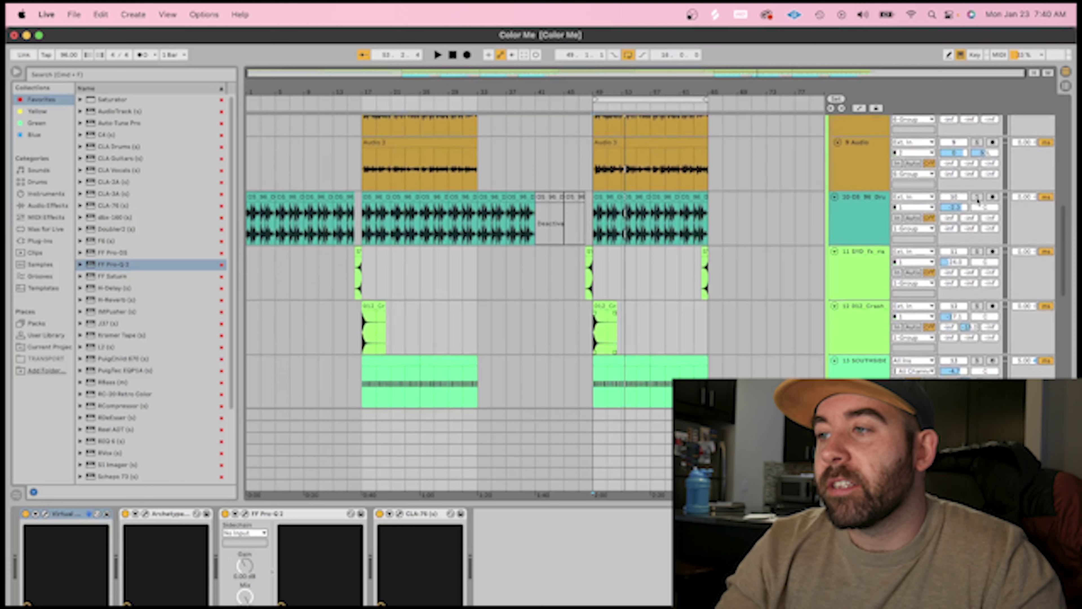
left_click(593, 222)
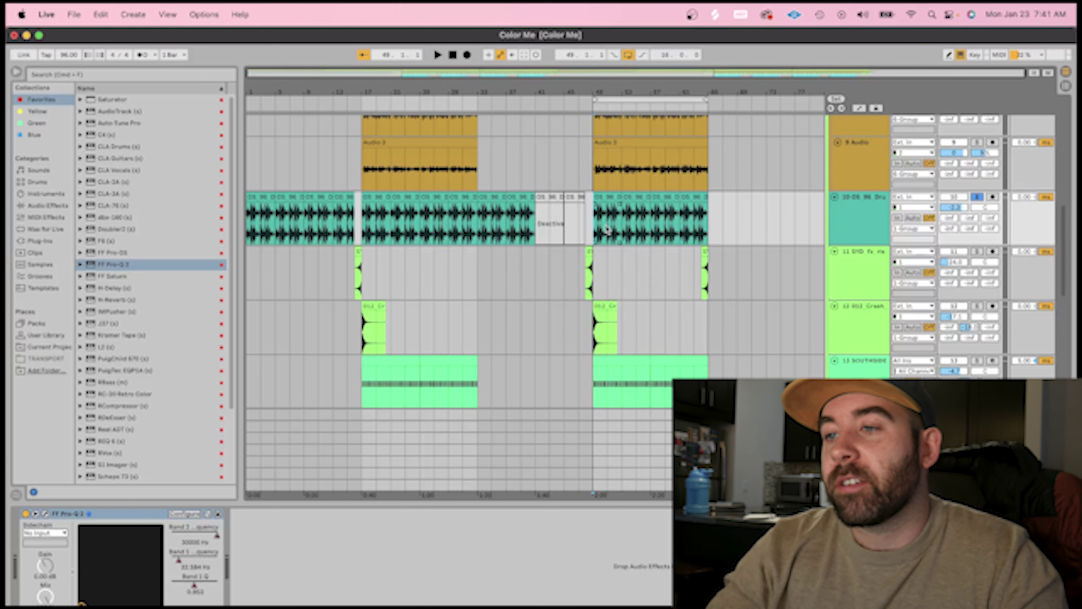
key("space")
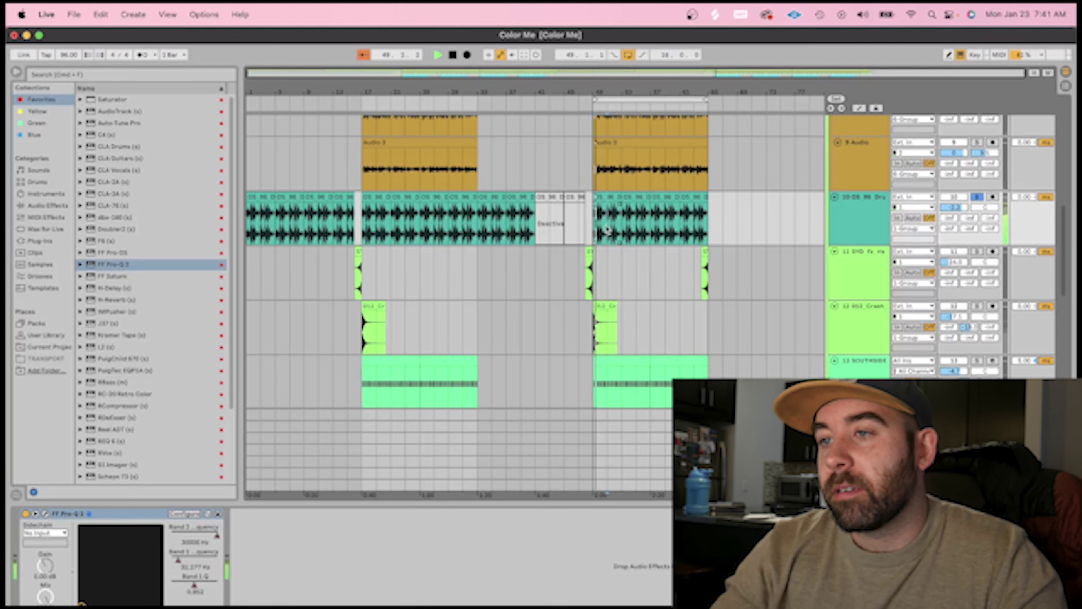
scroll(623, 266, "down", 3)
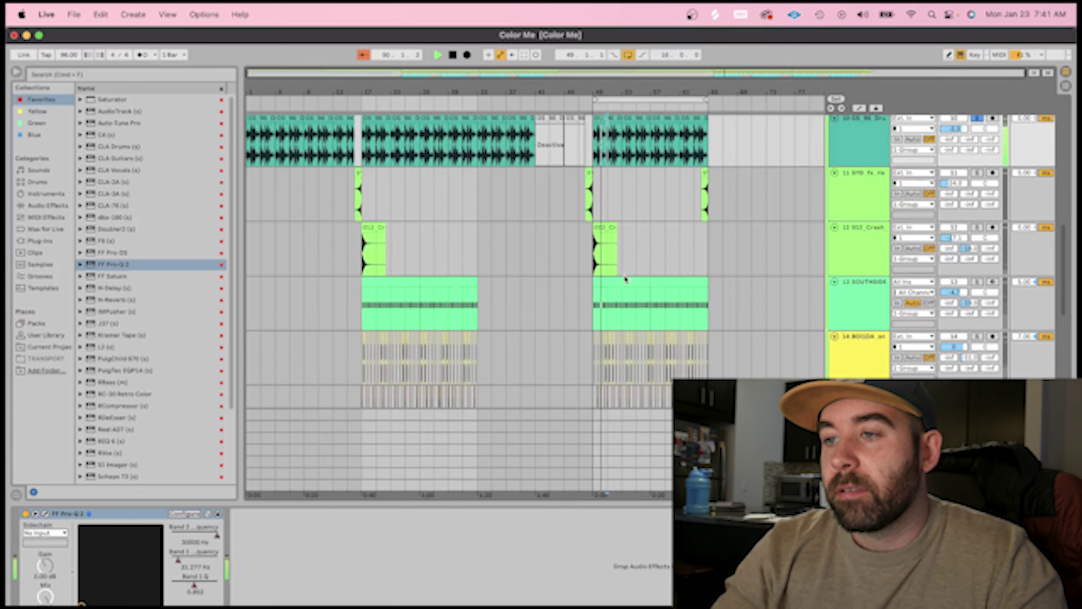
scroll(654, 264, "up", 1)
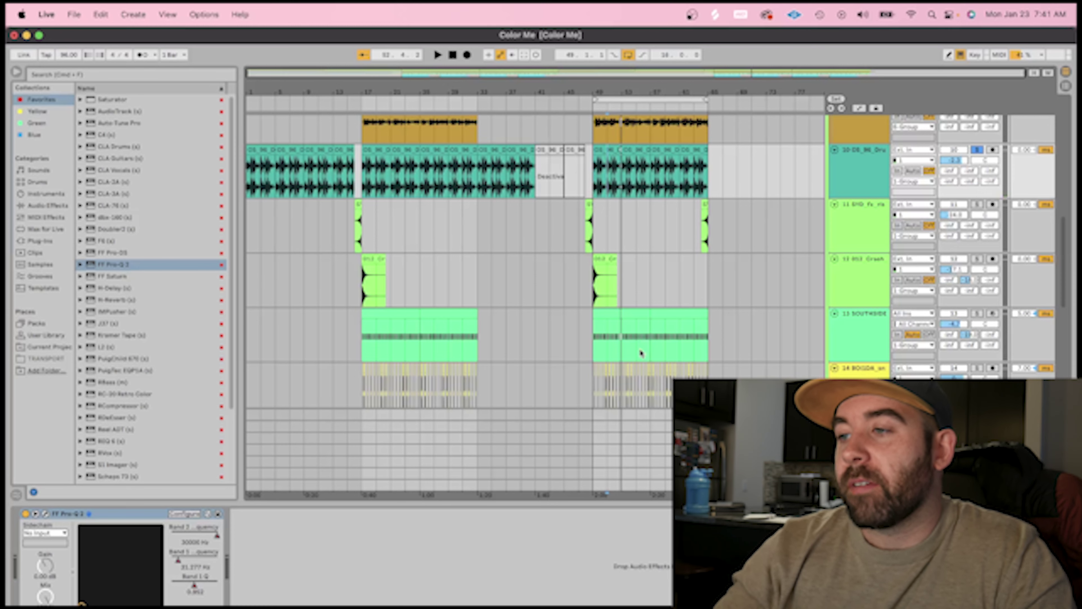
Add the 12 Crash track to the solo and play the soloed tracks from bar 49.
scroll(642, 343, "down", 5)
left_click(977, 123)
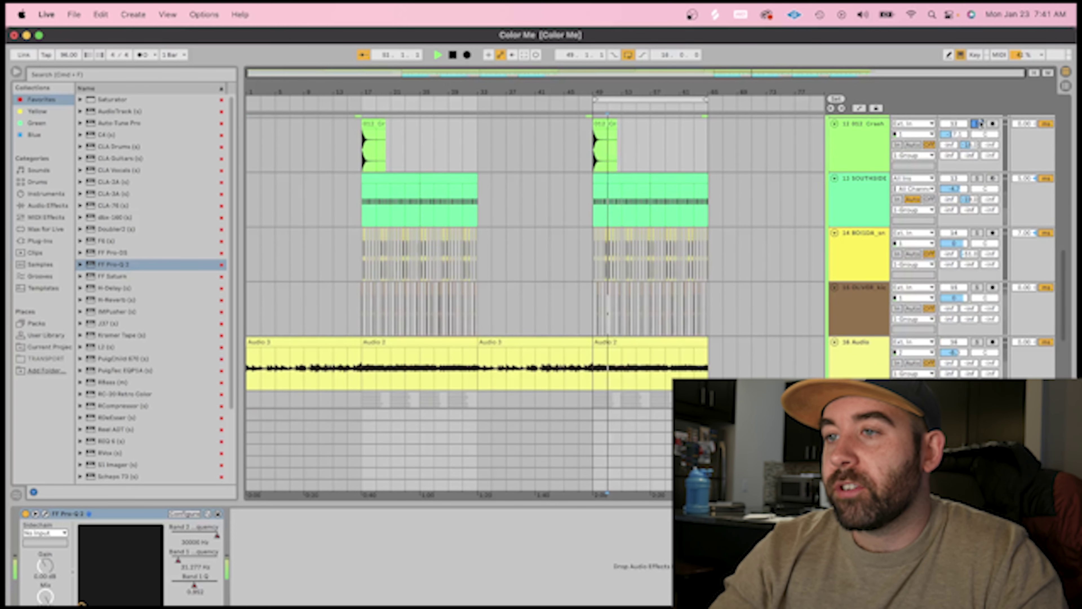
left_click(579, 170)
key("space")
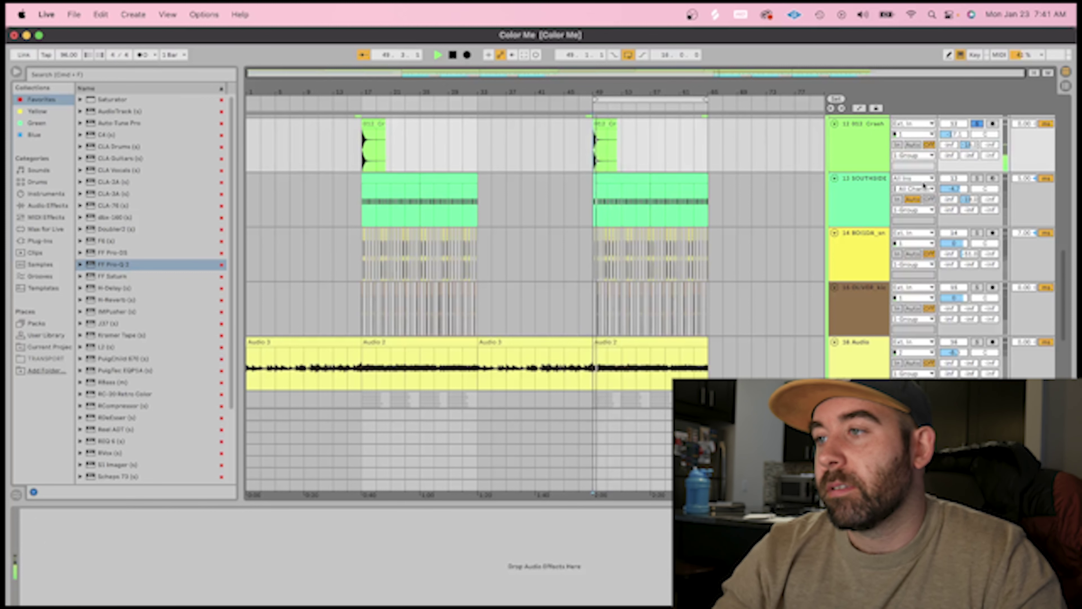
Add the 13 SOUTHSIDE track to the solo and inspect the notes in its MIDI clip at bar 49.
left_click(977, 178)
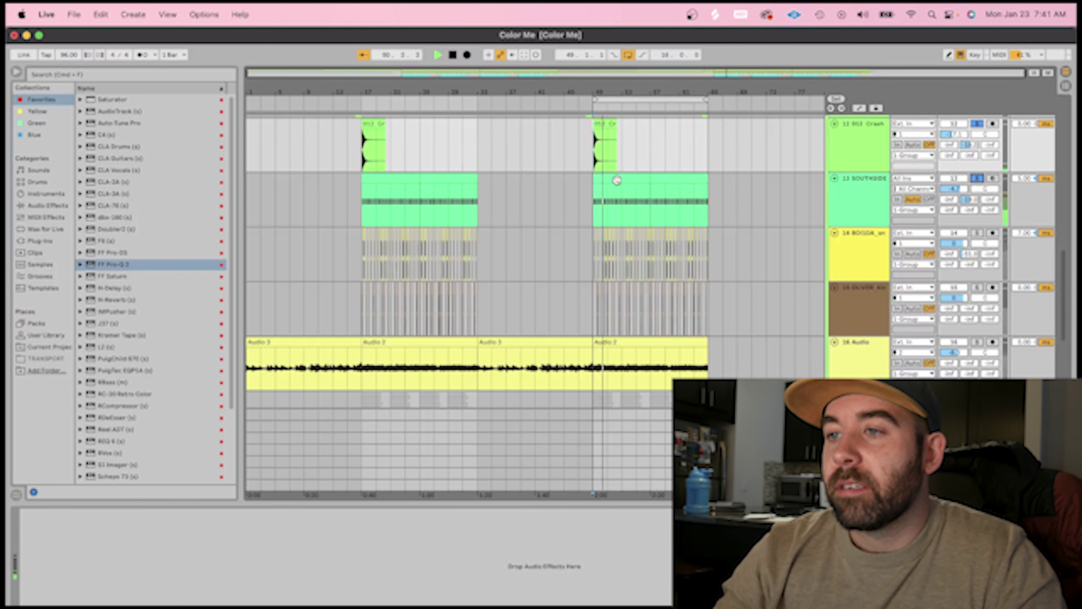
double_click(616, 180)
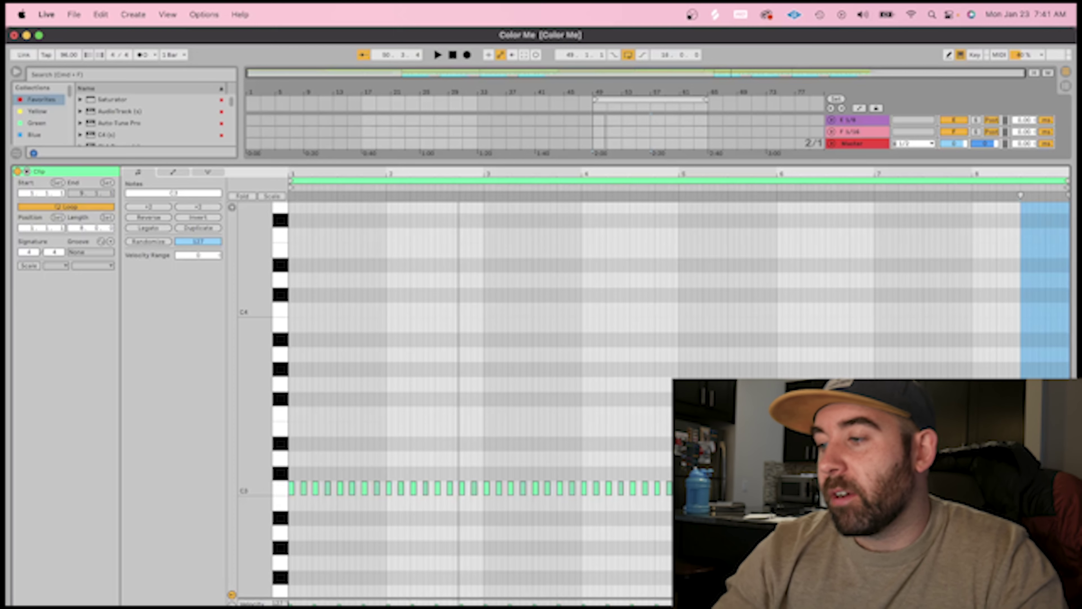
key("alt+super+l")
Add snare track 14 and kick track 15 to the solo and listen to them with the other soloed layers.
scroll(686, 272, "down", 2)
scroll(687, 271, "up", 3)
scroll(686, 271, "down", 4)
scroll(686, 270, "up", 2)
left_click_drag(619, 91, 619, 162)
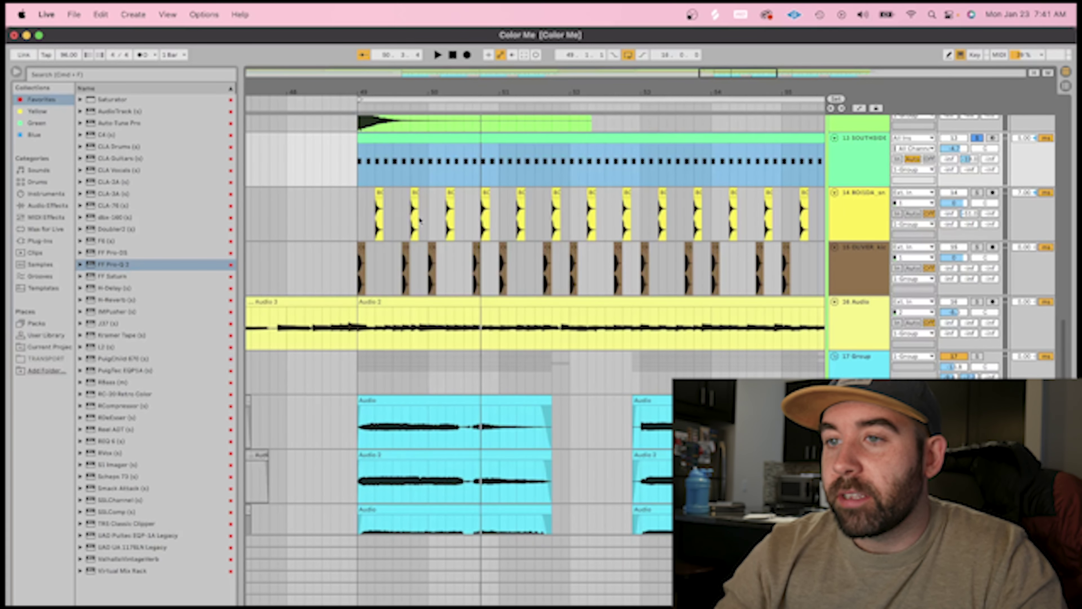
left_click(978, 193)
key("space")
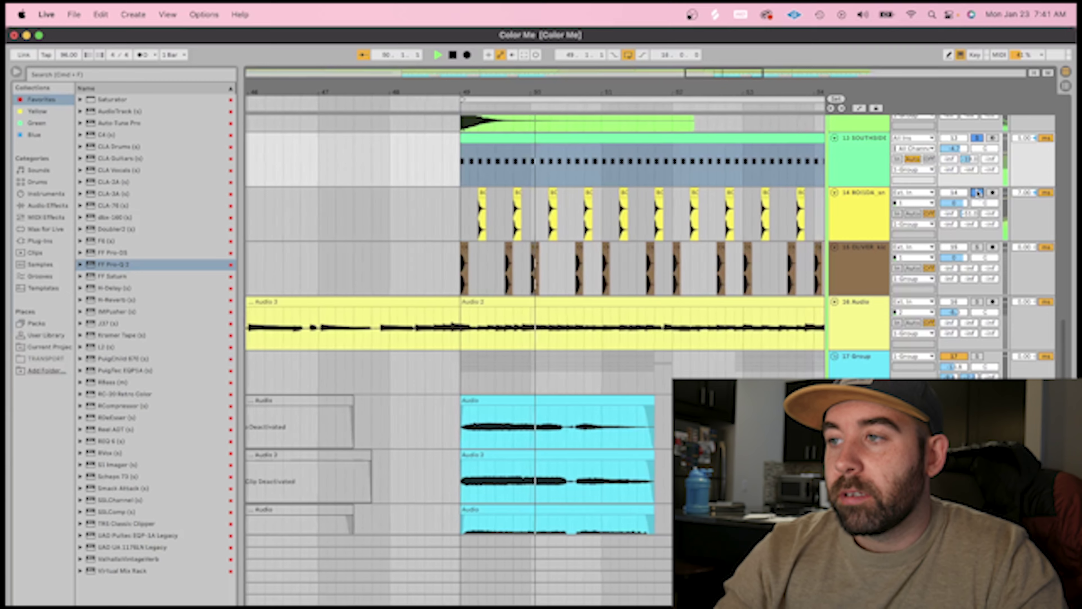
key("space")
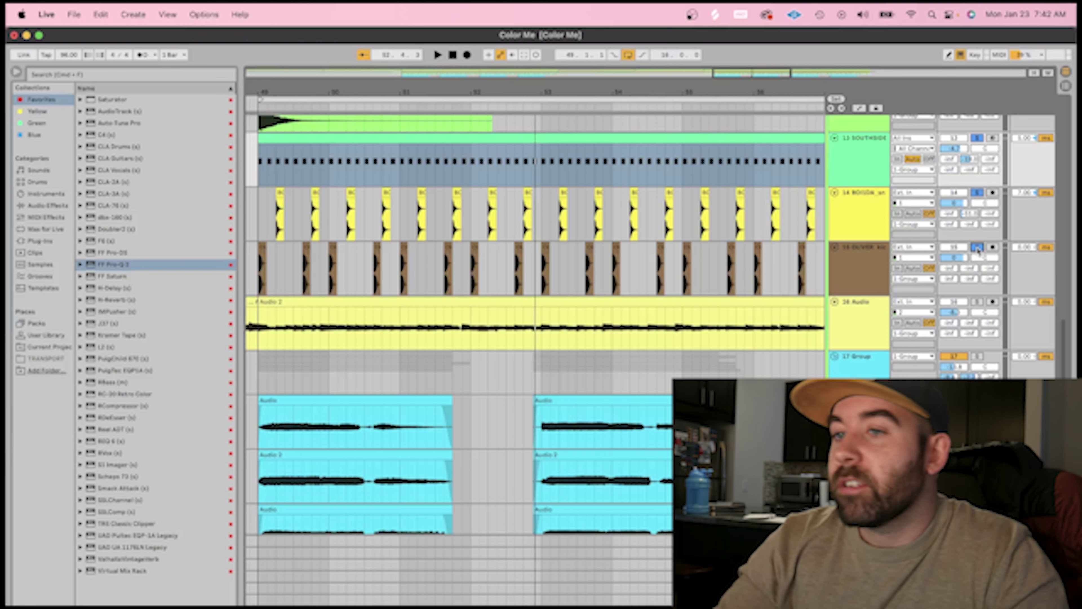
Examine the track delay settings of the 13 SOUTHSIDE track and snare track 14.
scroll(603, 275, "left", 5)
scroll(603, 275, "up", 2)
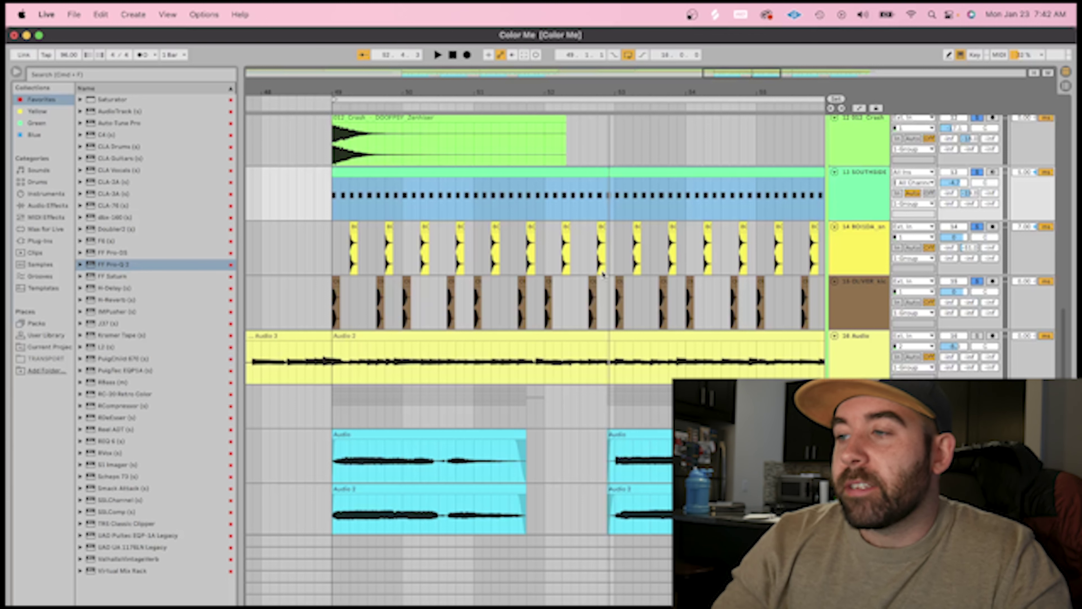
scroll(1022, 210, "up", 2)
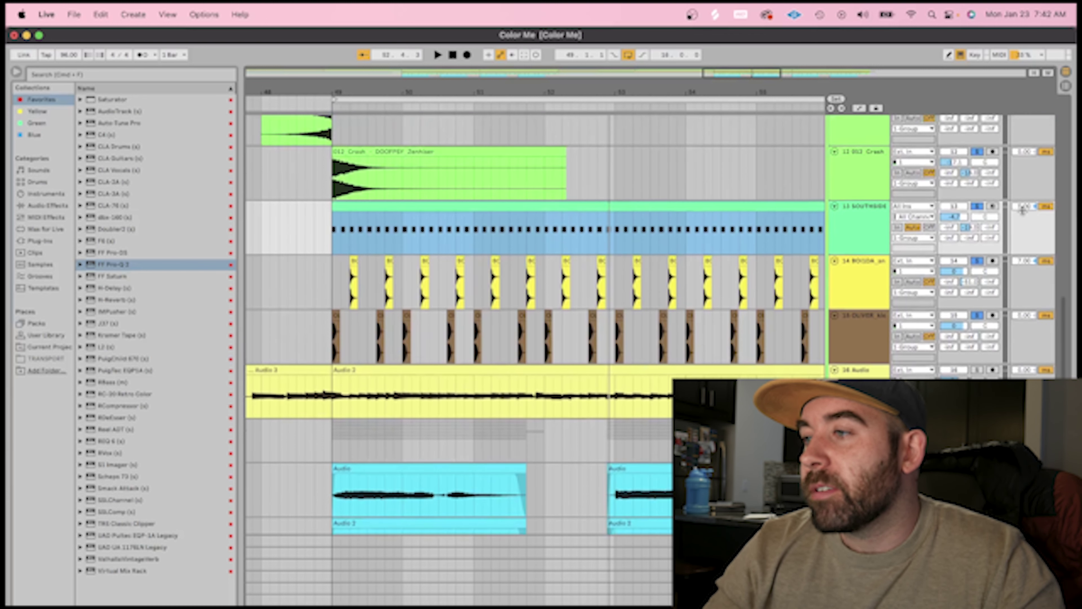
scroll(1022, 210, "down", 3)
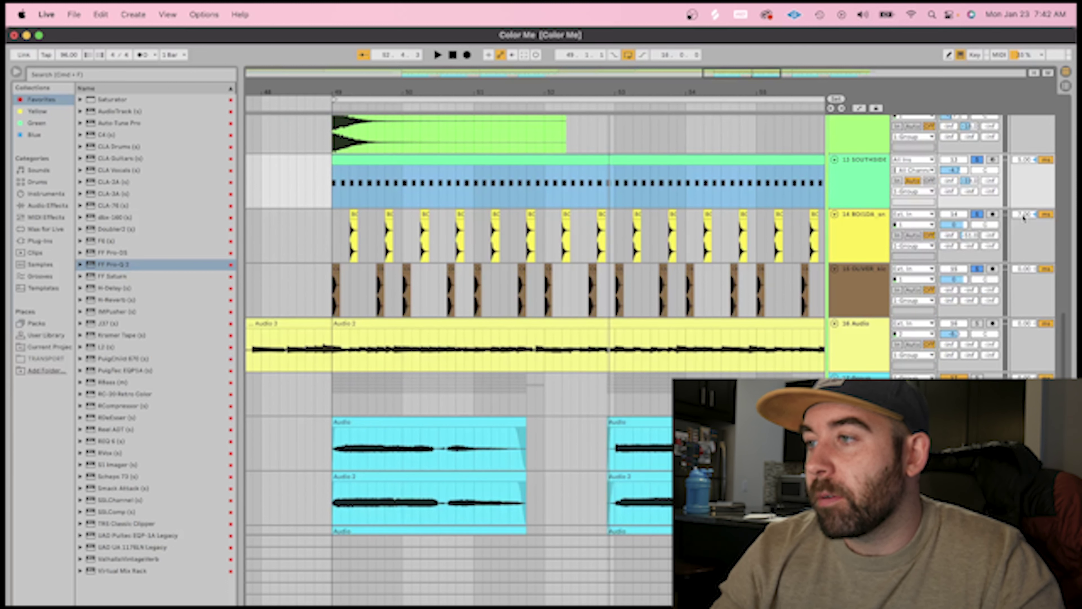
scroll(913, 202, "up", 3)
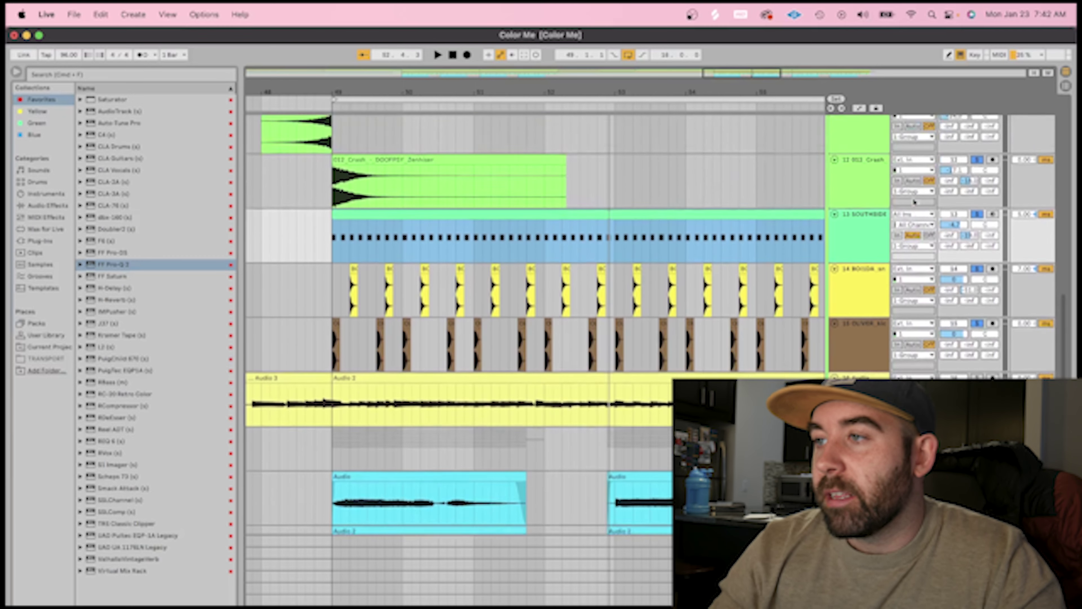
Compare the 10 DS_96 drum loop waveform with the crash, SOUTHSIDE, snare and kick layers from bar 49.
scroll(914, 202, "down", 2)
scroll(914, 201, "up", 3)
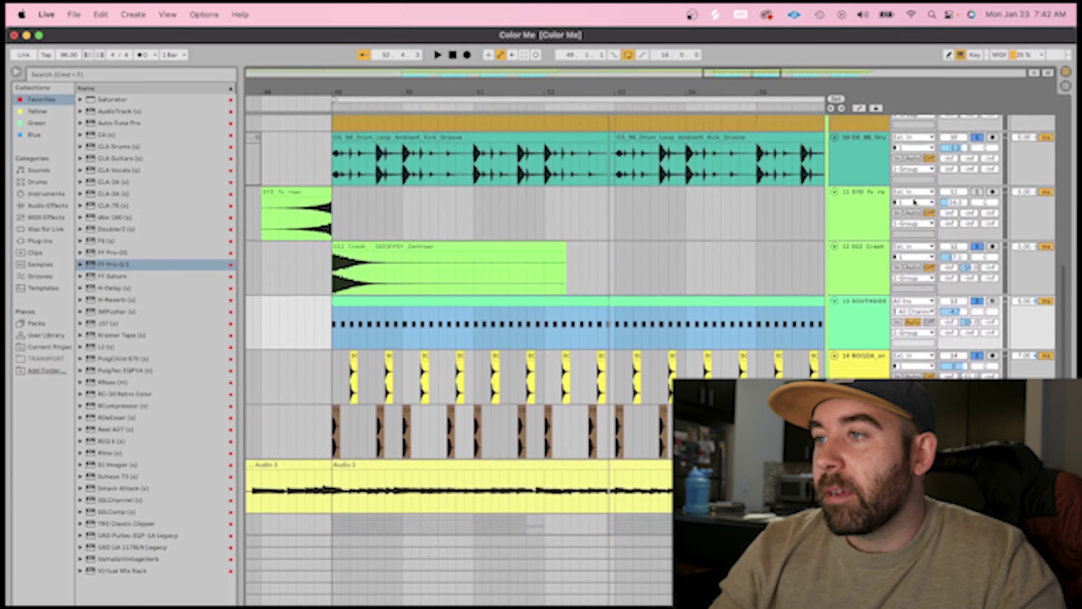
scroll(895, 213, "down", 4)
scroll(761, 234, "up", 5)
scroll(761, 235, "left", 1)
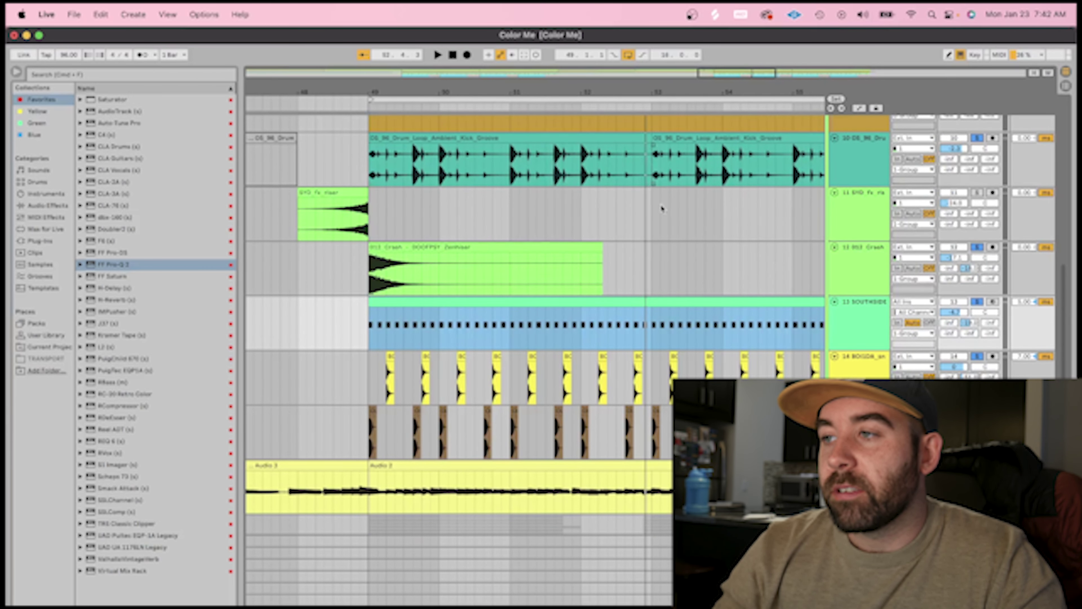
scroll(662, 212, "up", 3)
scroll(662, 212, "left", 1)
scroll(661, 212, "down", 1)
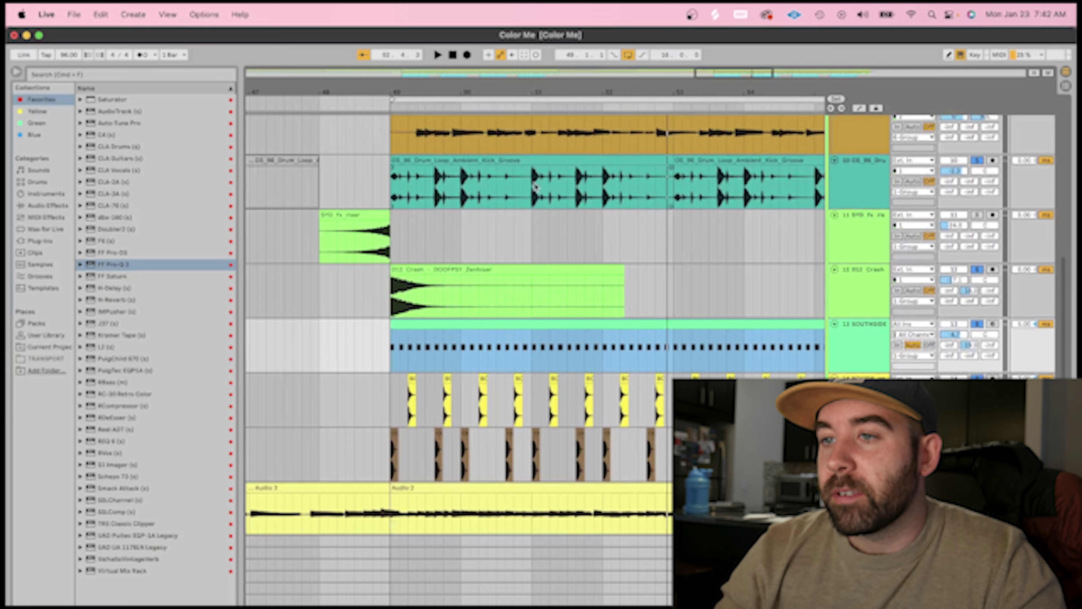
scroll(575, 242, "down", 2)
scroll(575, 242, "right", 1)
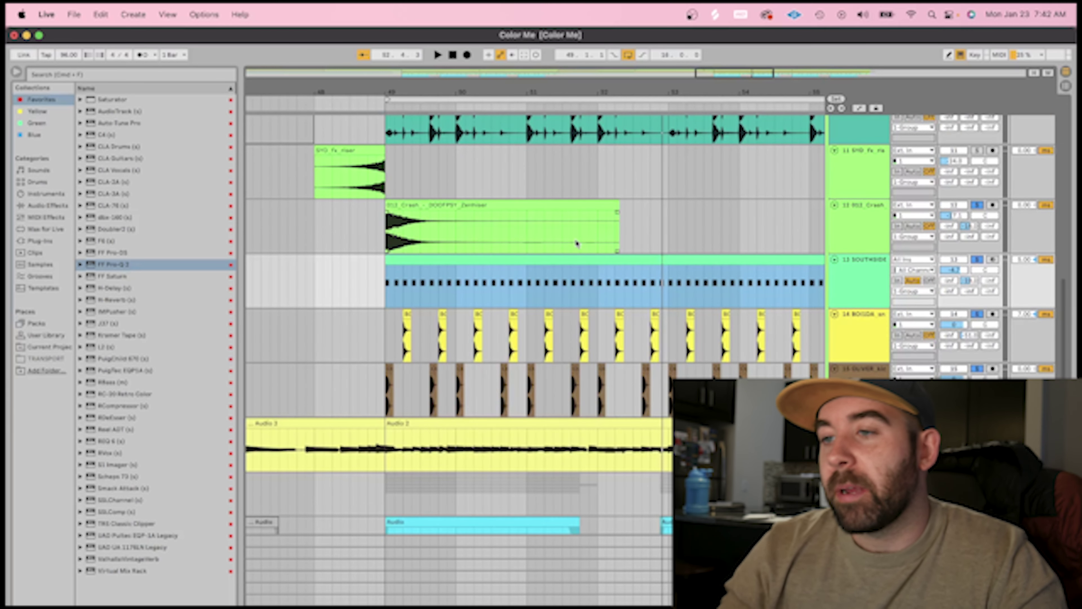
scroll(873, 310, "down", 2)
scroll(873, 310, "left", 1)
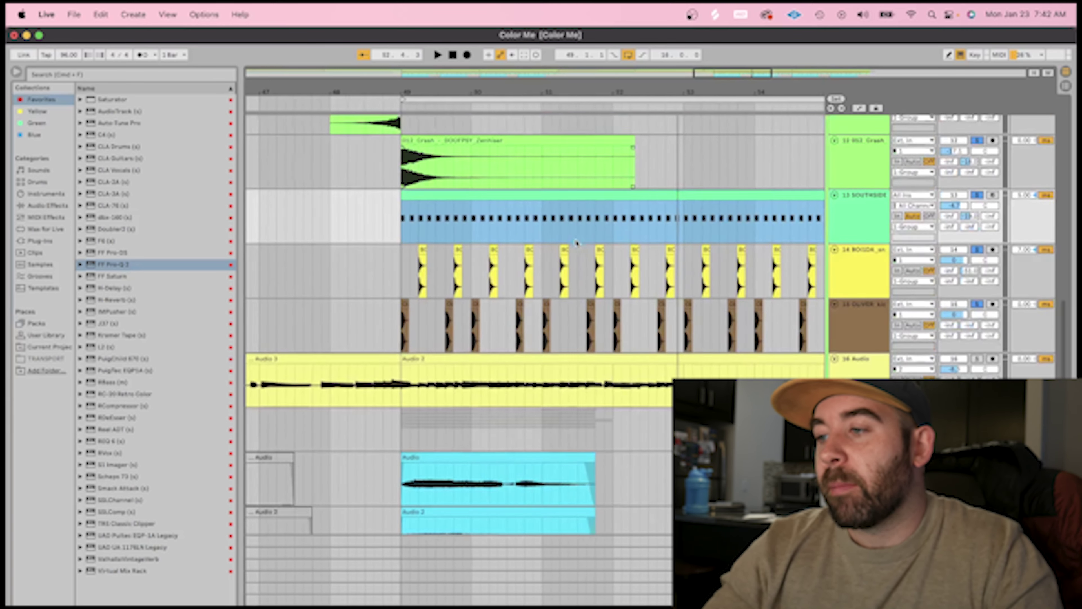
Add the 16 Audio track to the solo and play the soloed layers from bar 49.
left_click(976, 358)
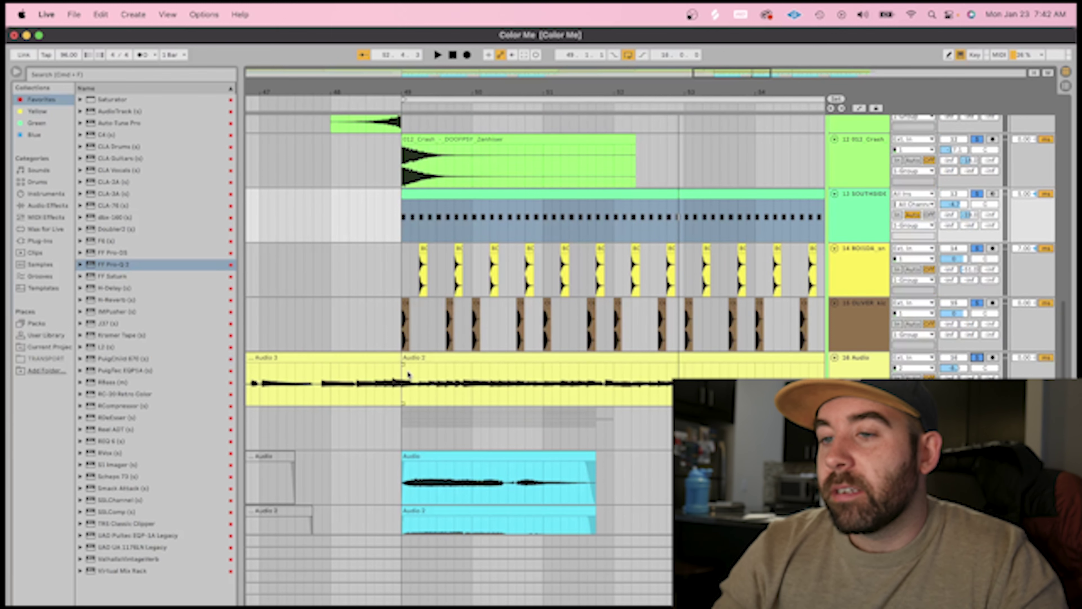
left_click(401, 382)
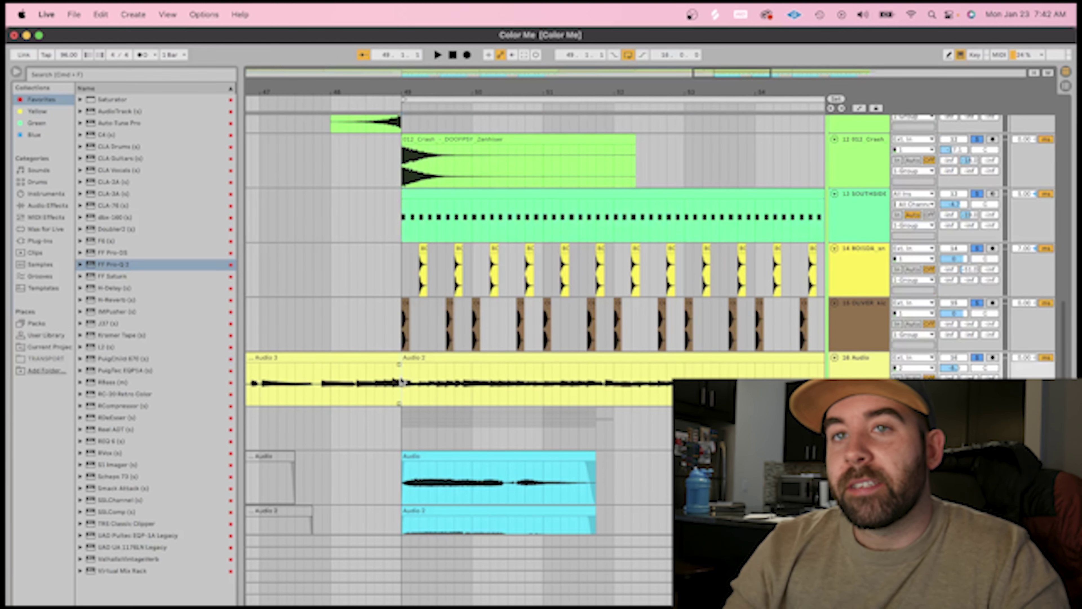
key("space")
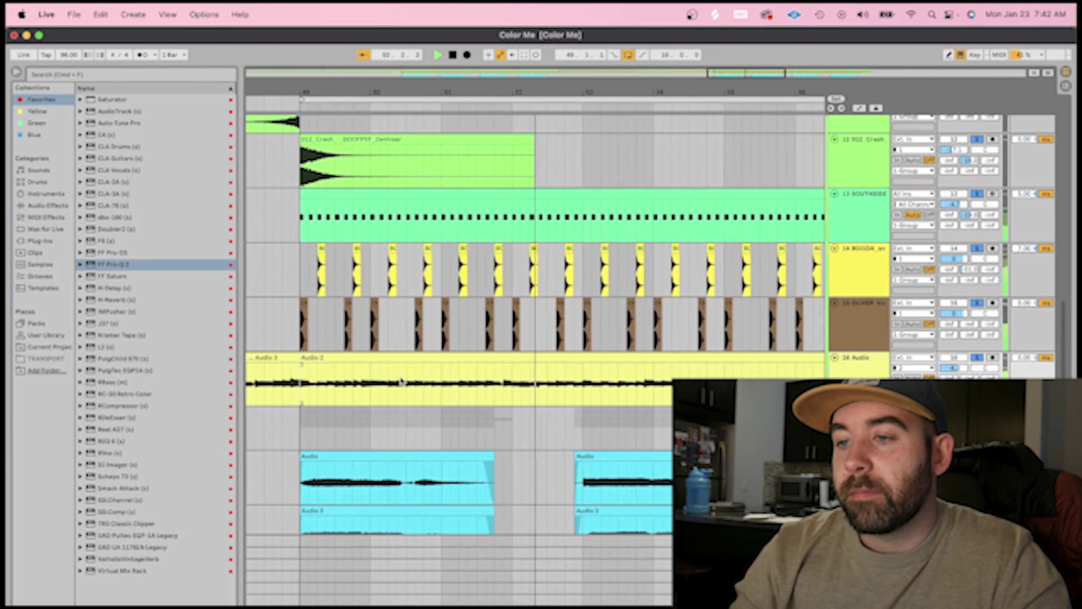
key("space")
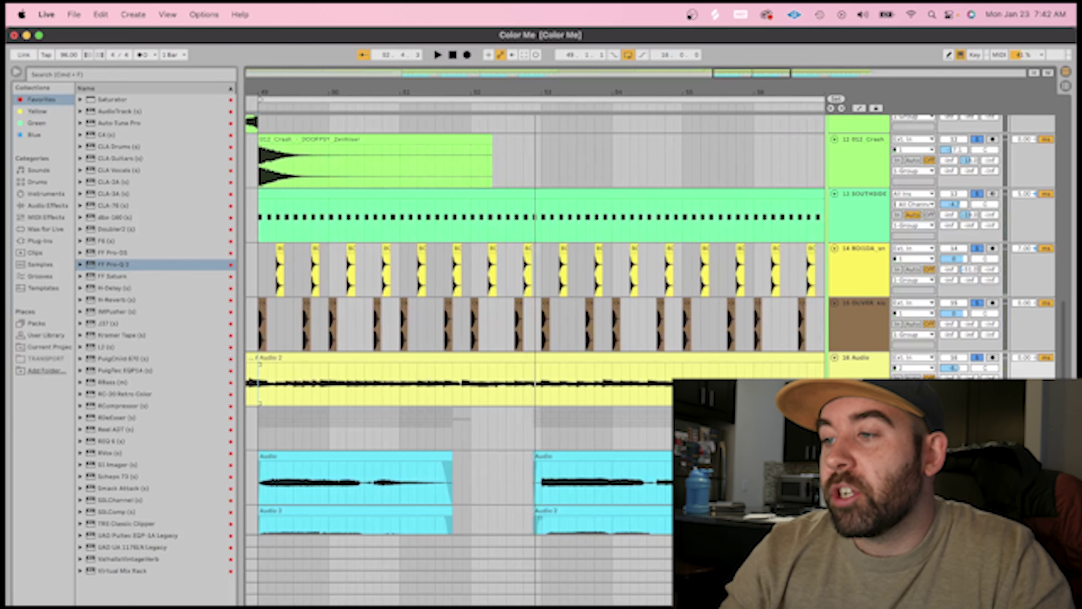
Examine the P Bass preset in Archetype Cory Wong and the Virtual Mix Rack settings on 16 Audio.
left_click(1065, 601)
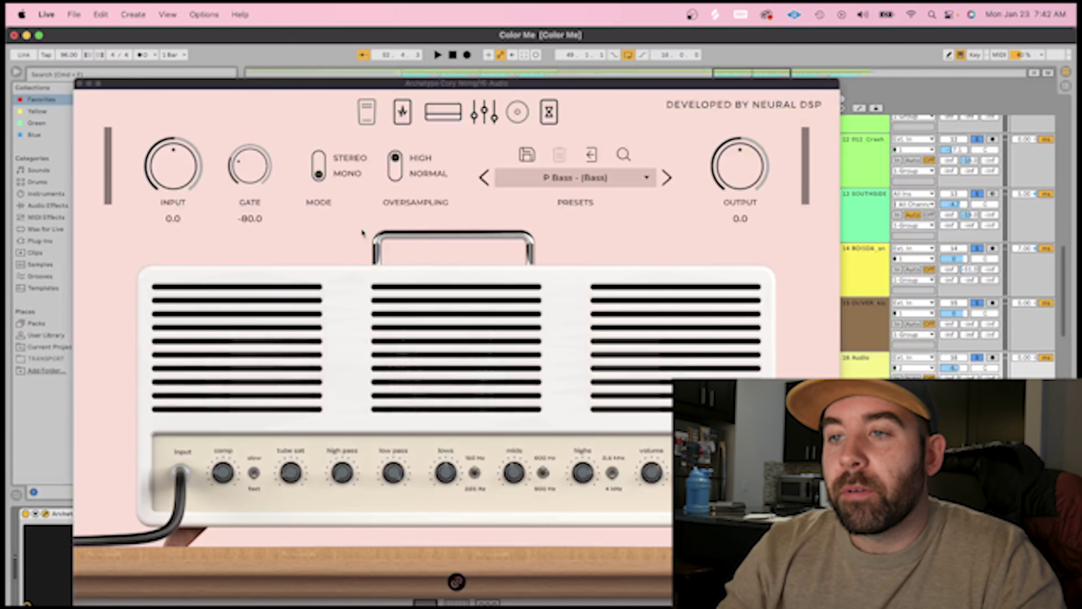
left_click(79, 84)
left_click(144, 514)
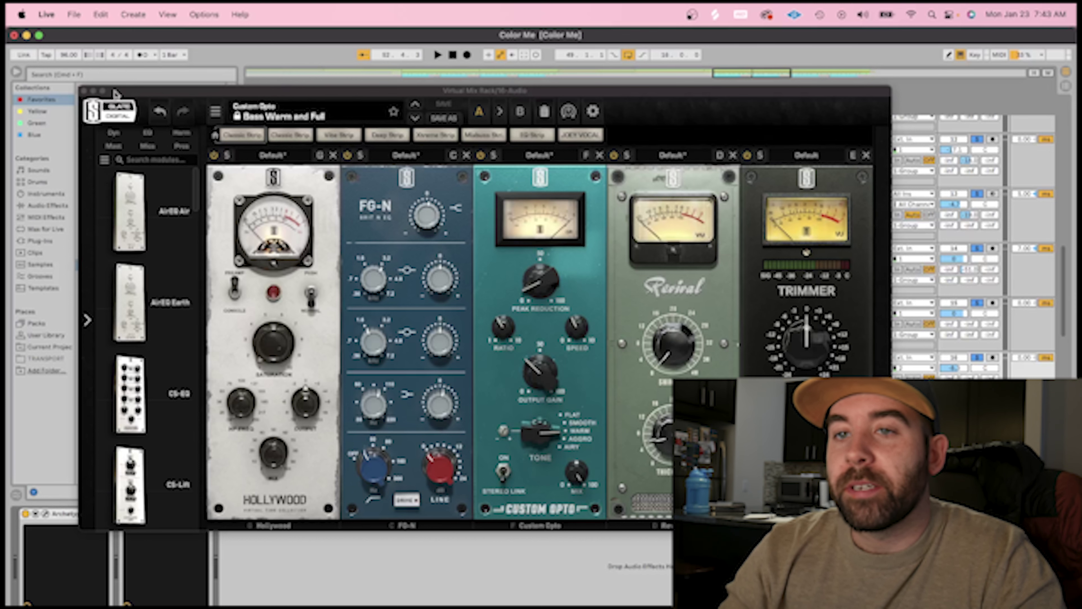
left_click(84, 91)
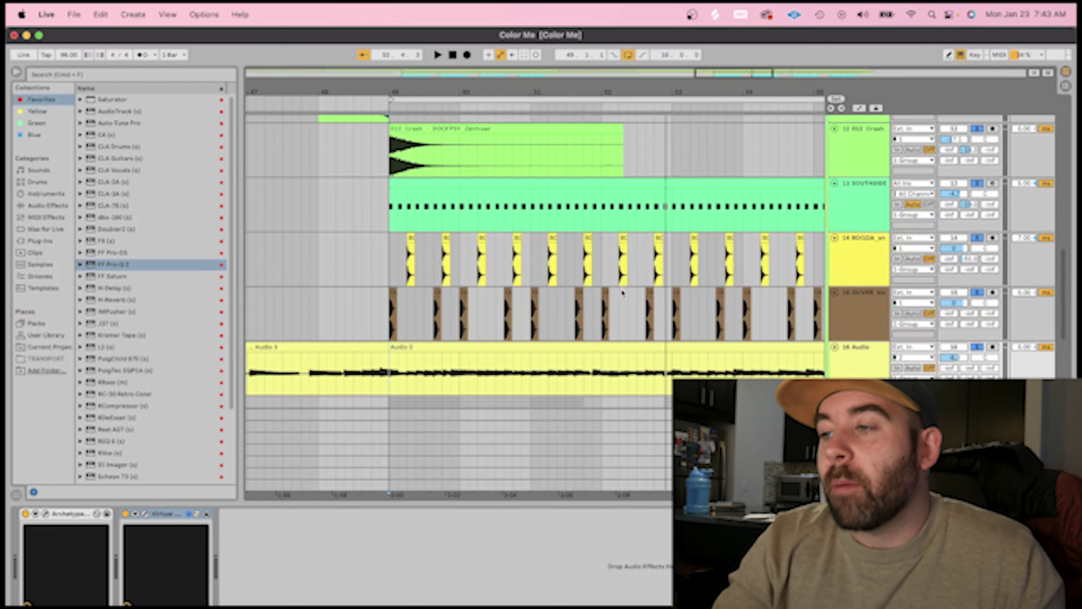
Clear the solo from the layer tracks between 2 Audio and 16 Audio.
scroll(622, 293, "down", 10)
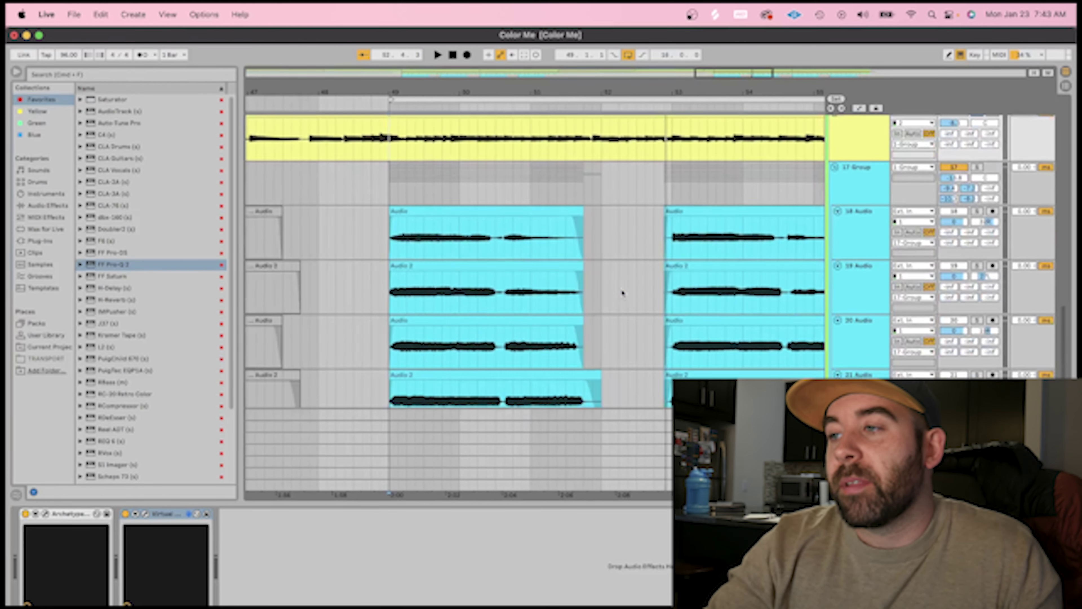
scroll(622, 294, "up", 9)
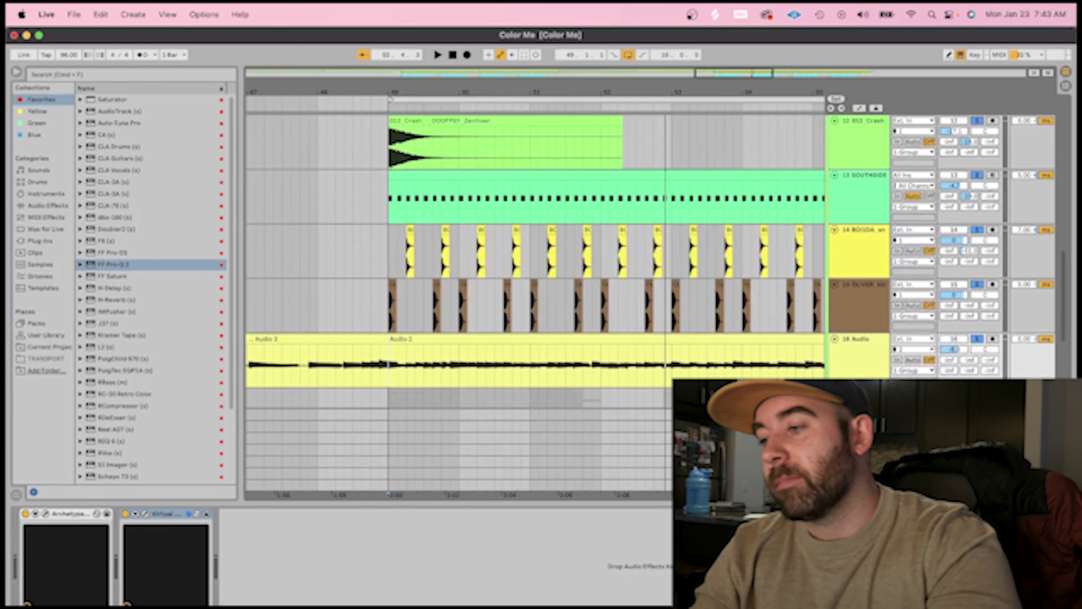
double_click(867, 360)
scroll(867, 360, "up", 5)
scroll(927, 212, "up", 10)
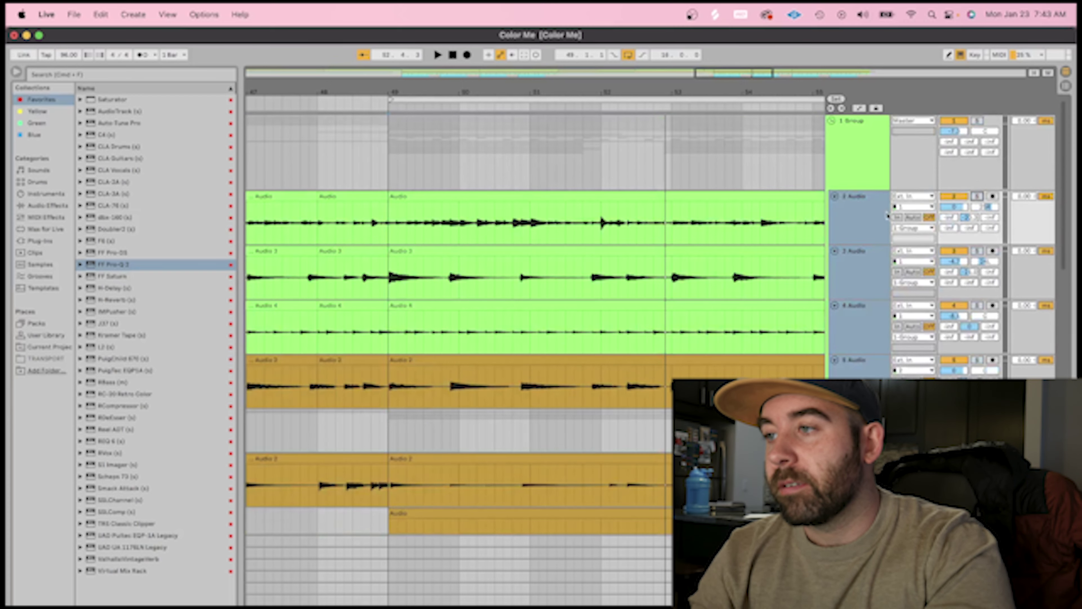
Solo the 17 Group and place the playback start at bar 49.
scroll(887, 216, "down", 15)
left_click(872, 174)
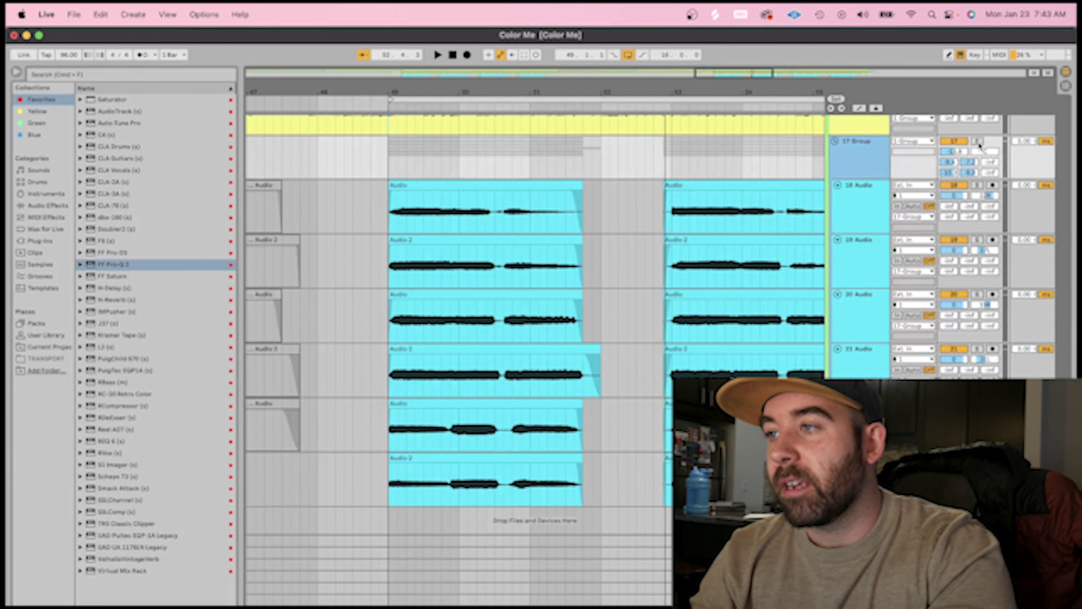
left_click(977, 141)
left_click(389, 169)
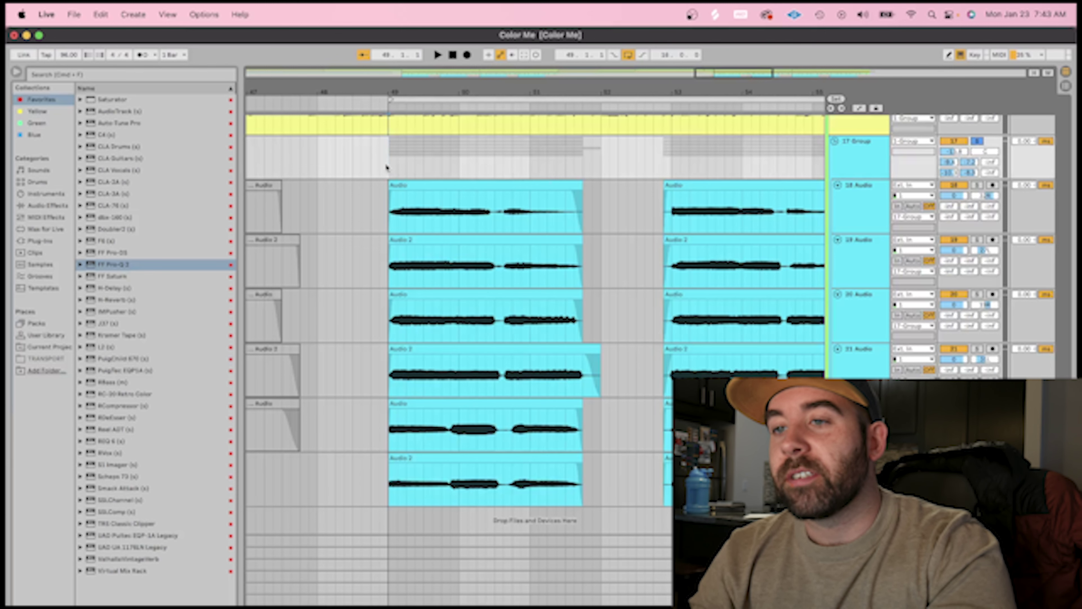
Compare the soloed 17 Group's playback with its four effects enabled and with all four deactivated, leaving them enabled.
key("space")
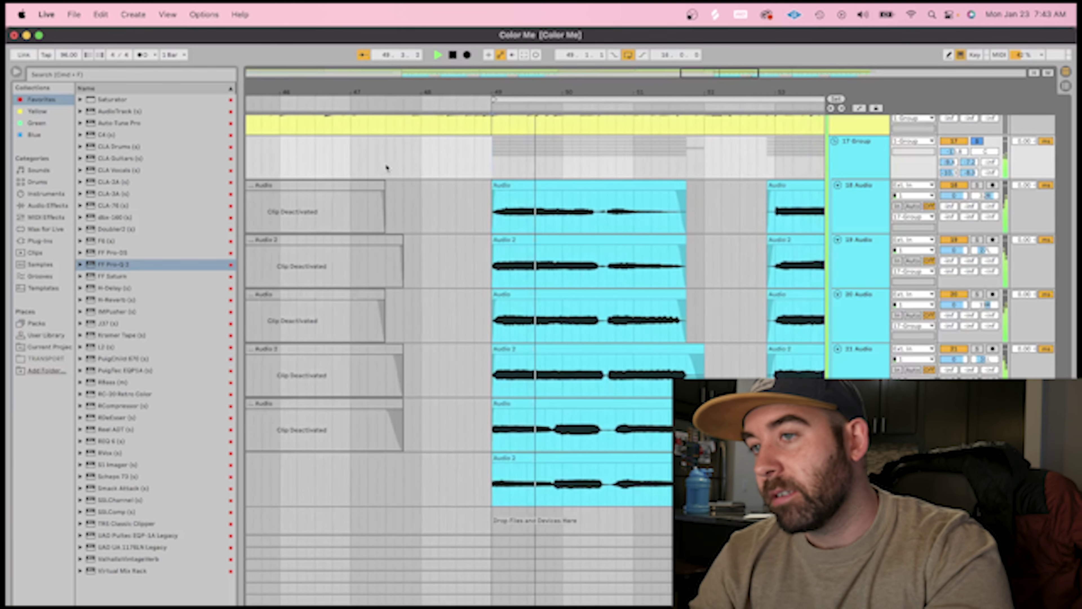
double_click(862, 162)
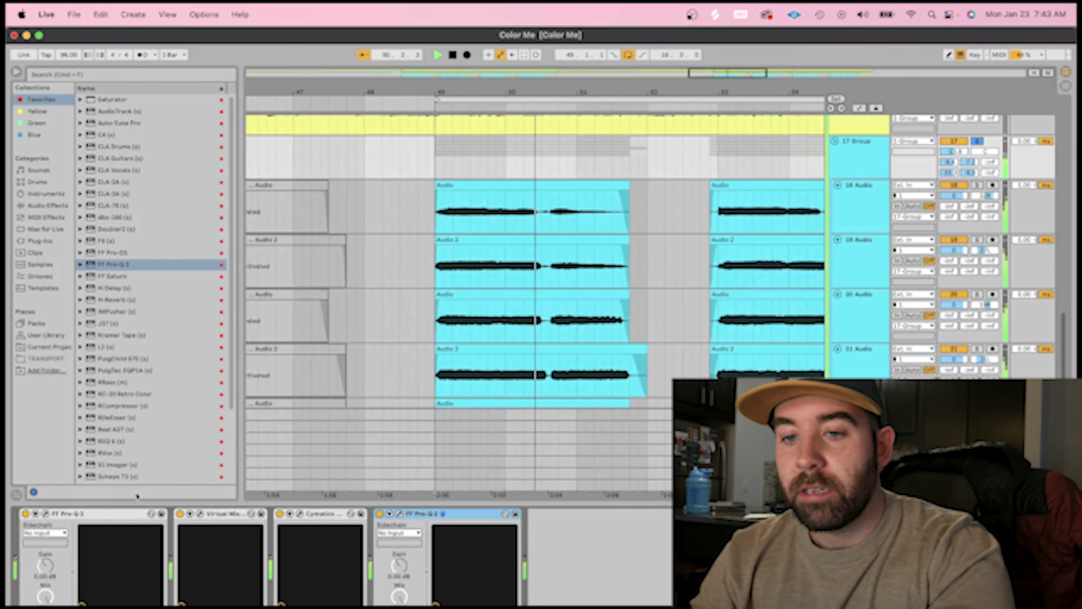
left_click(112, 514)
left_click(432, 515, "shift")
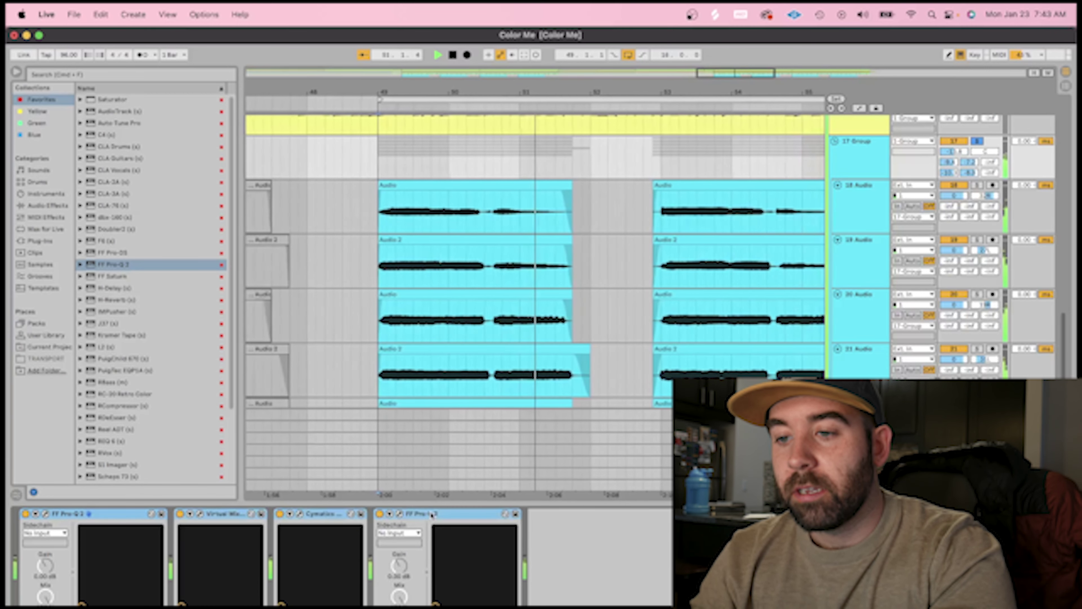
key("space")
key("0")
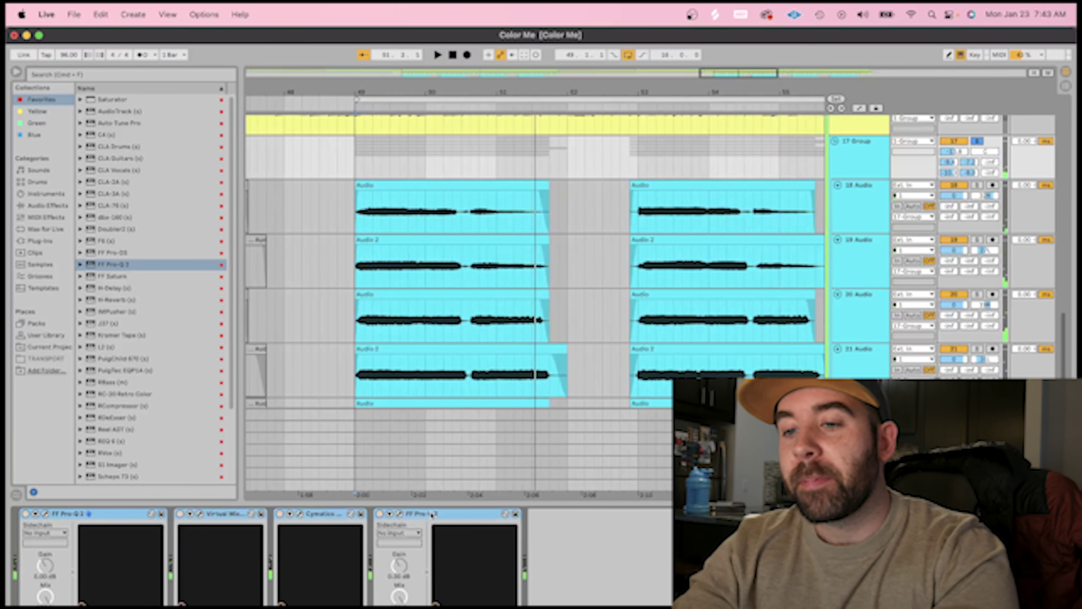
key("space")
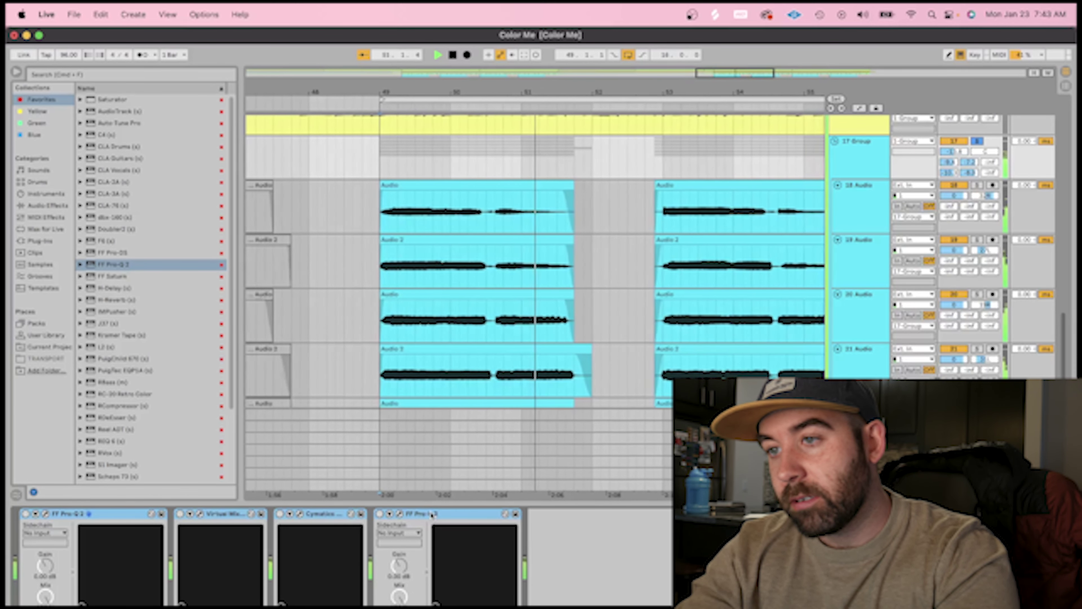
key("space")
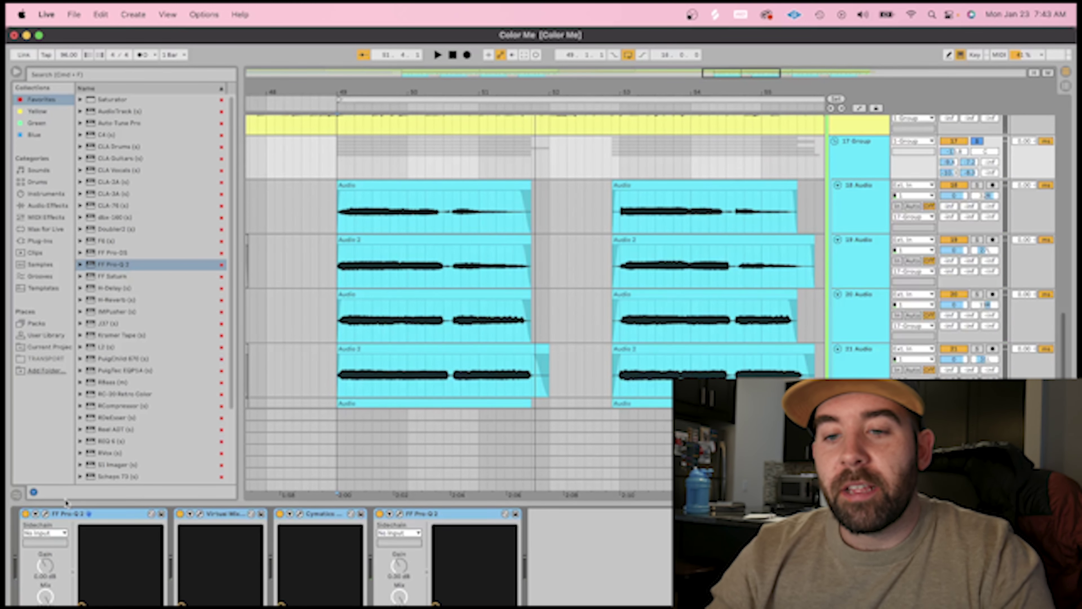
Examine the first FF Pro-Q 2 curve on 17 Group, and its Virtual Mix Rack strip during playback.
left_click(45, 514)
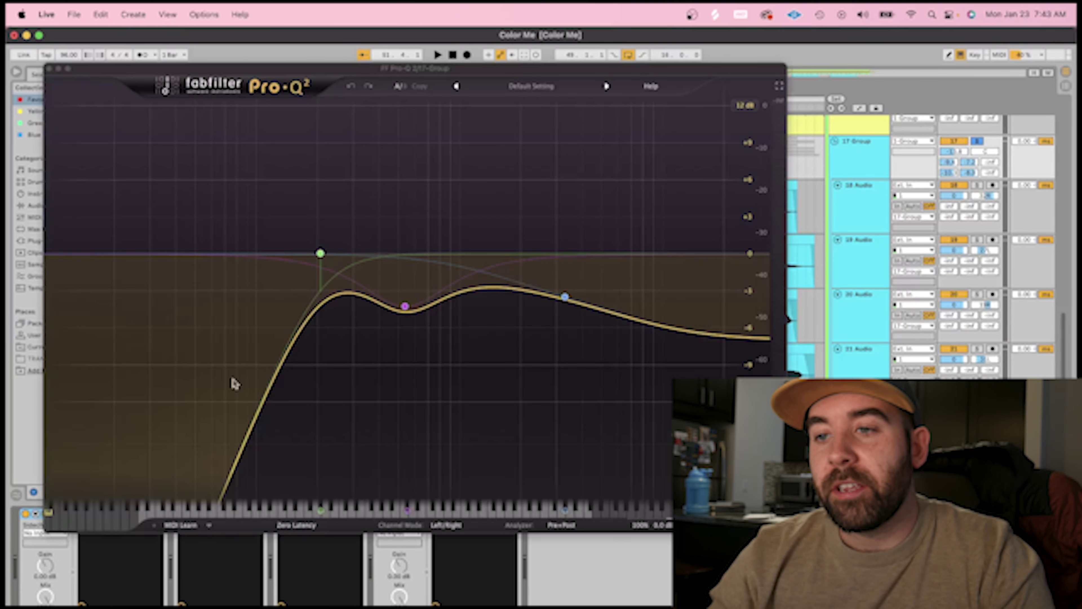
left_click(49, 69)
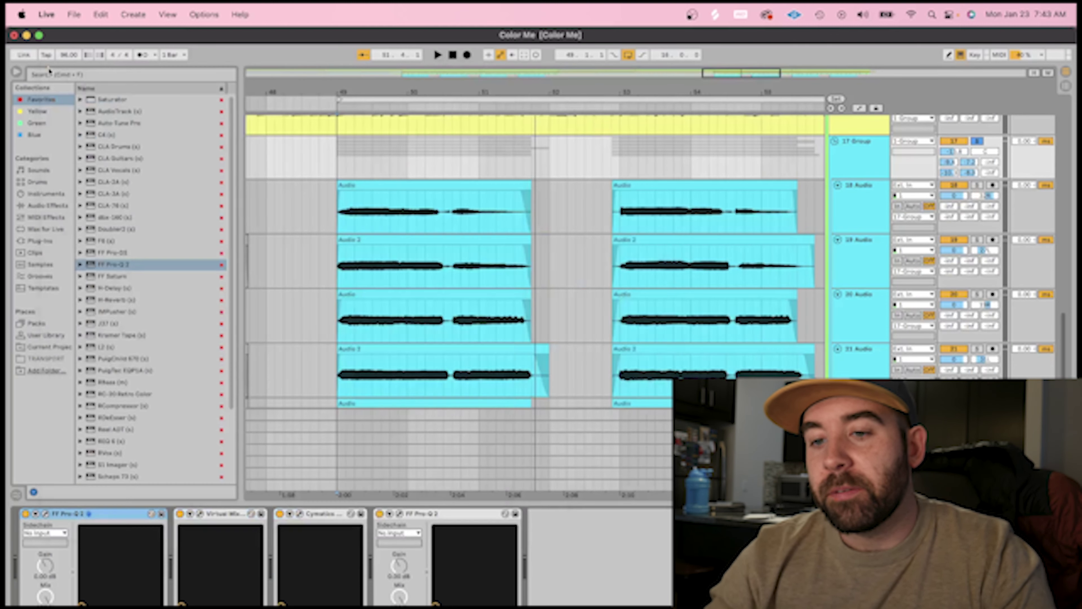
left_click(200, 514)
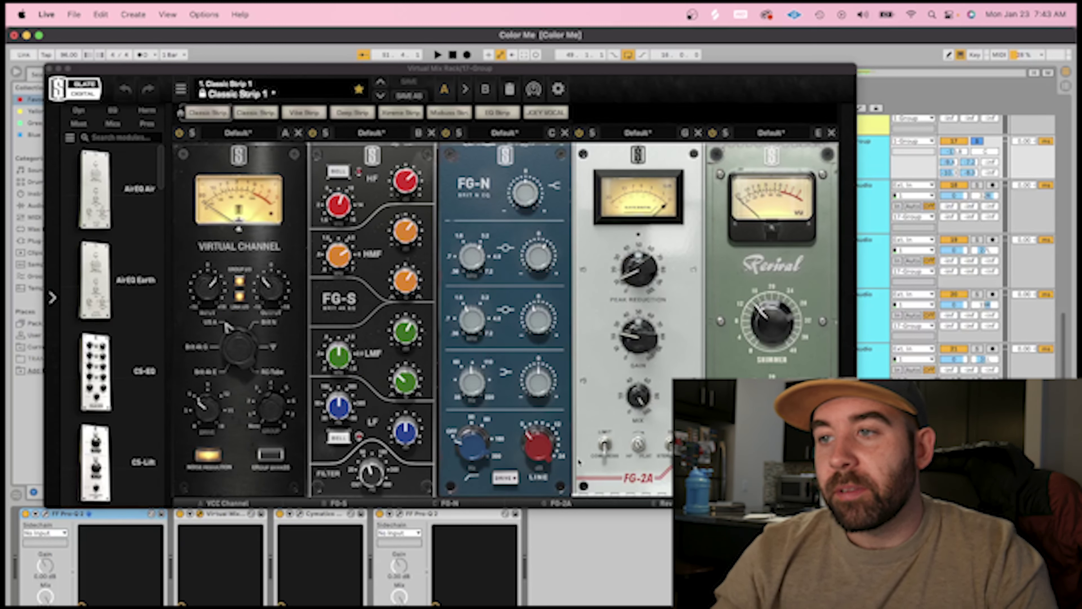
key("space")
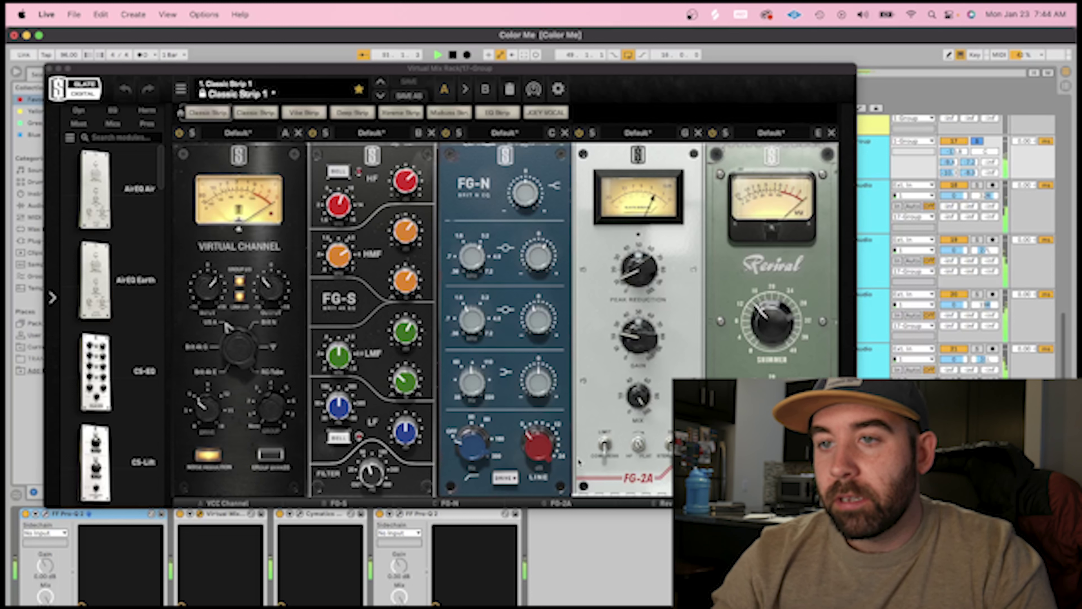
key("space")
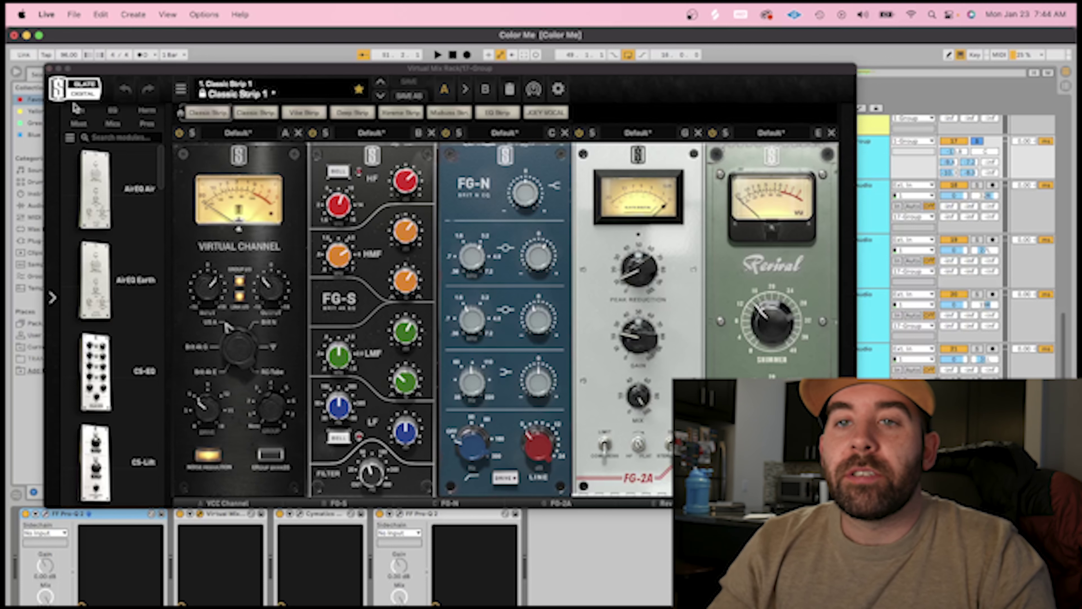
left_click(50, 69)
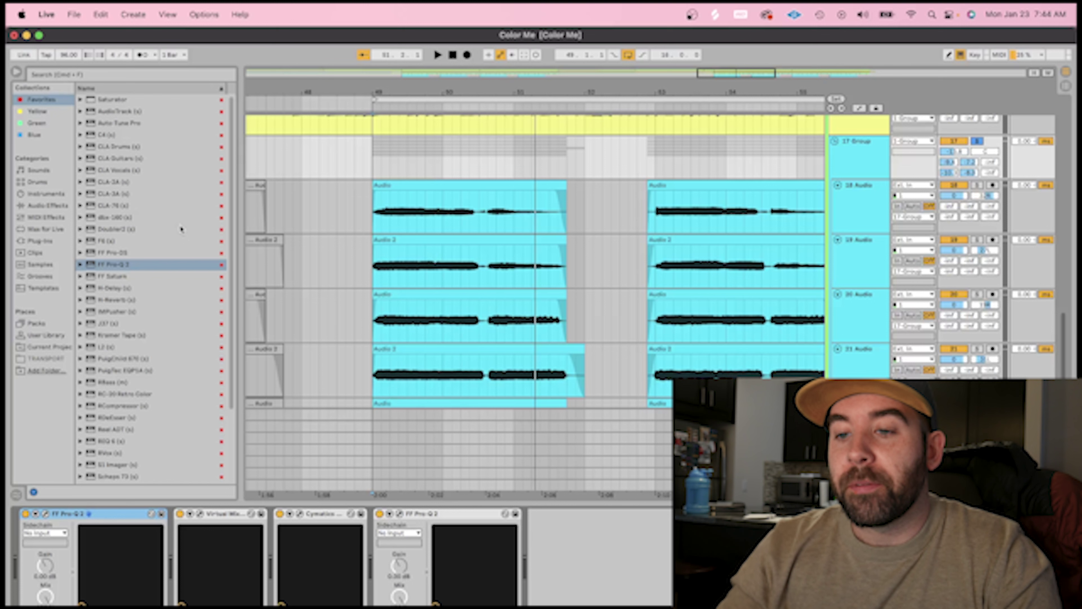
Examine the Cymatics Origin settings and the last FF Pro-Q 2 curve on 17 Group.
left_click(300, 514)
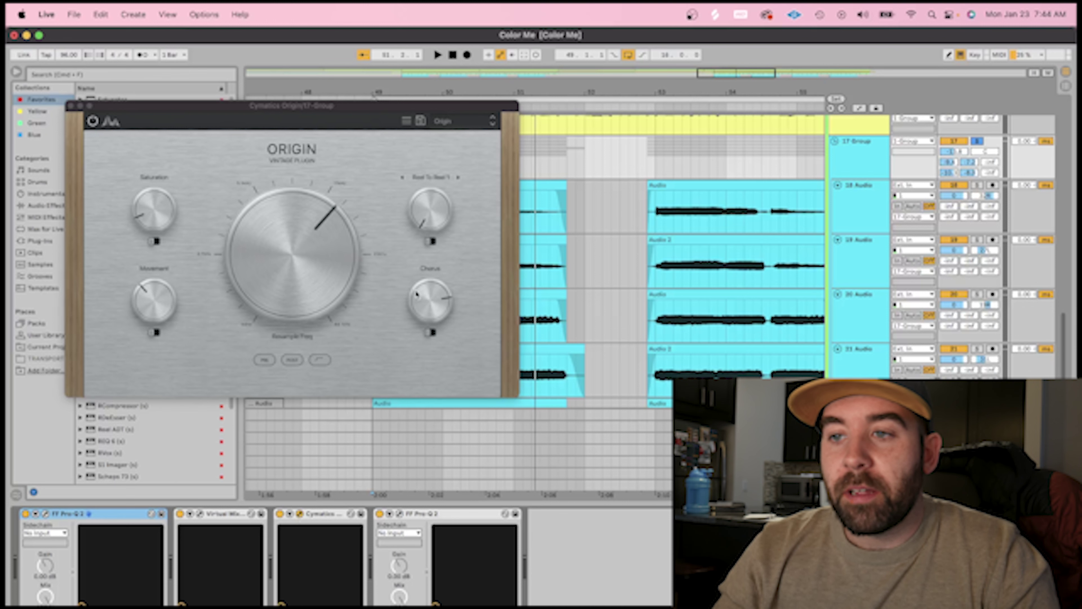
left_click(71, 106)
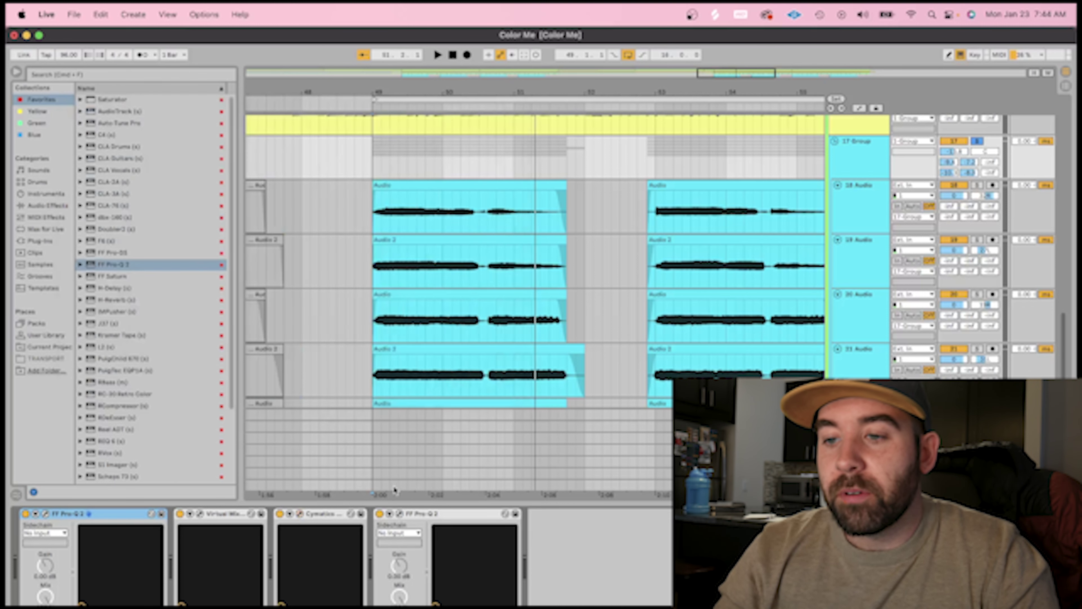
left_click(399, 514)
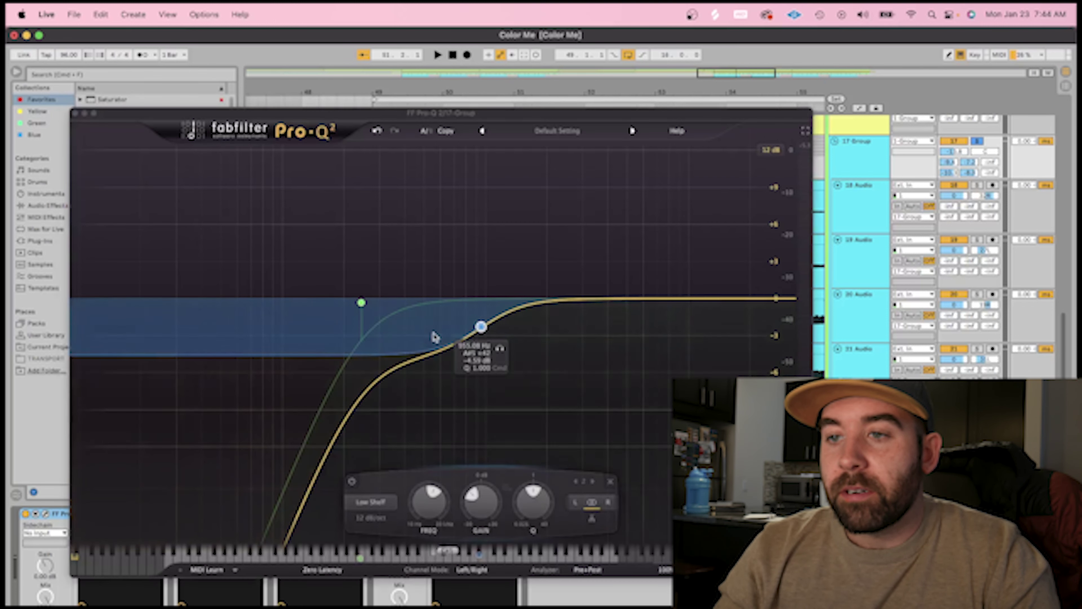
left_click(74, 113)
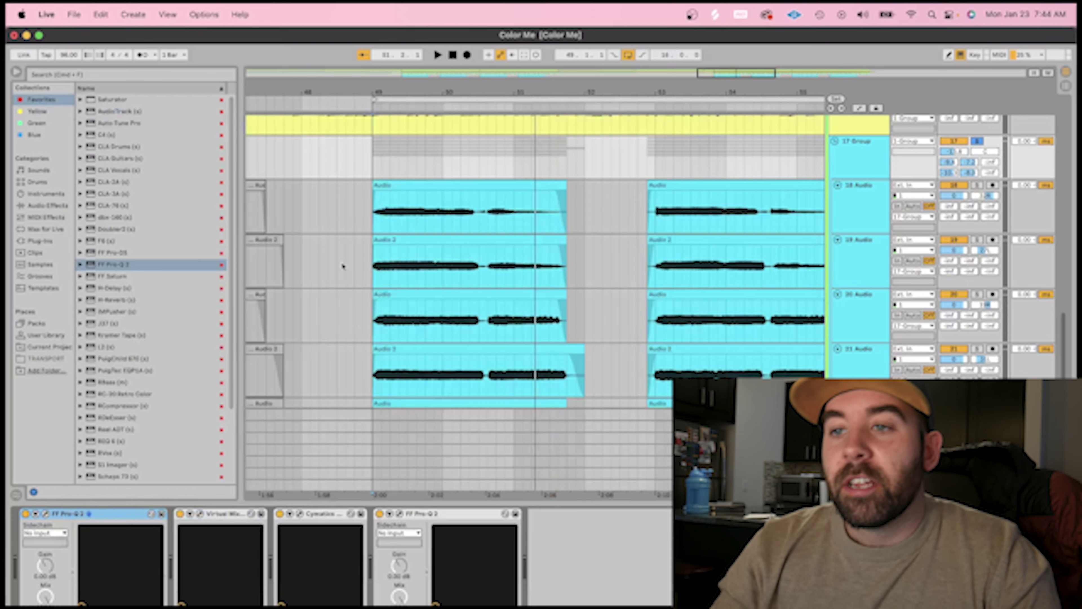
Play the soloed 17 Group from bar 49 with its effects enabled.
left_click(376, 223)
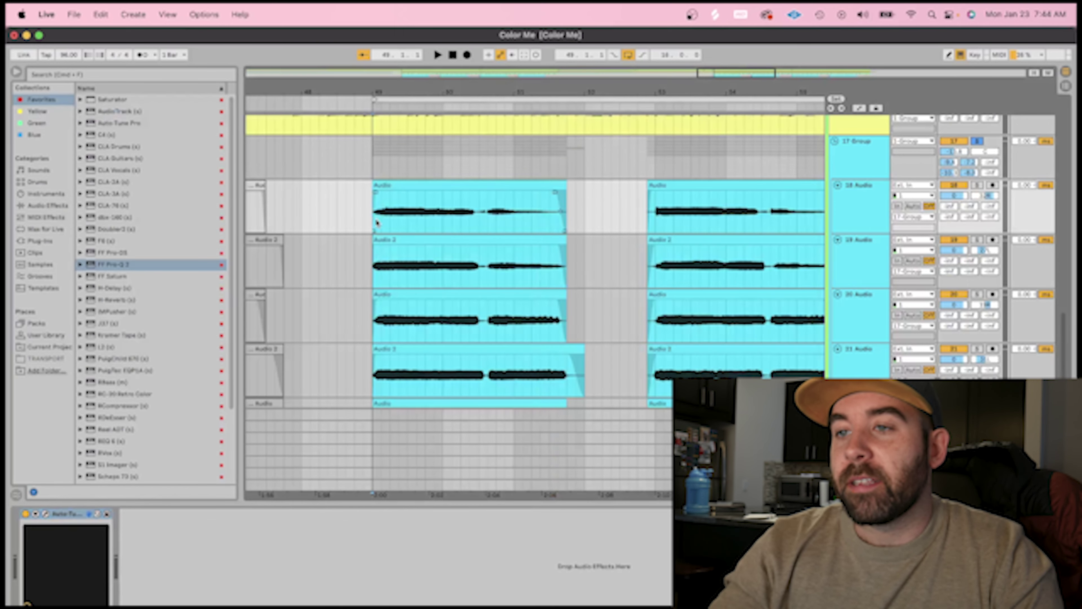
key("space")
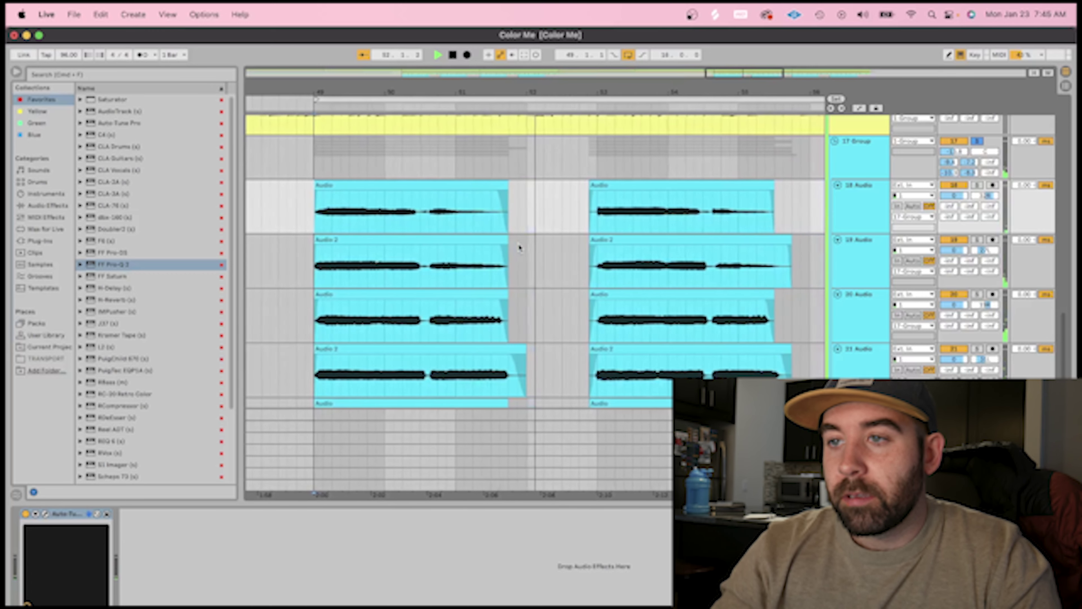
key("space")
Hide the device chain, switch the solo from 17 Group to 6 Group with 7 Audio deactivated, and place the playback start at bar 49.
scroll(516, 244, "up", 2)
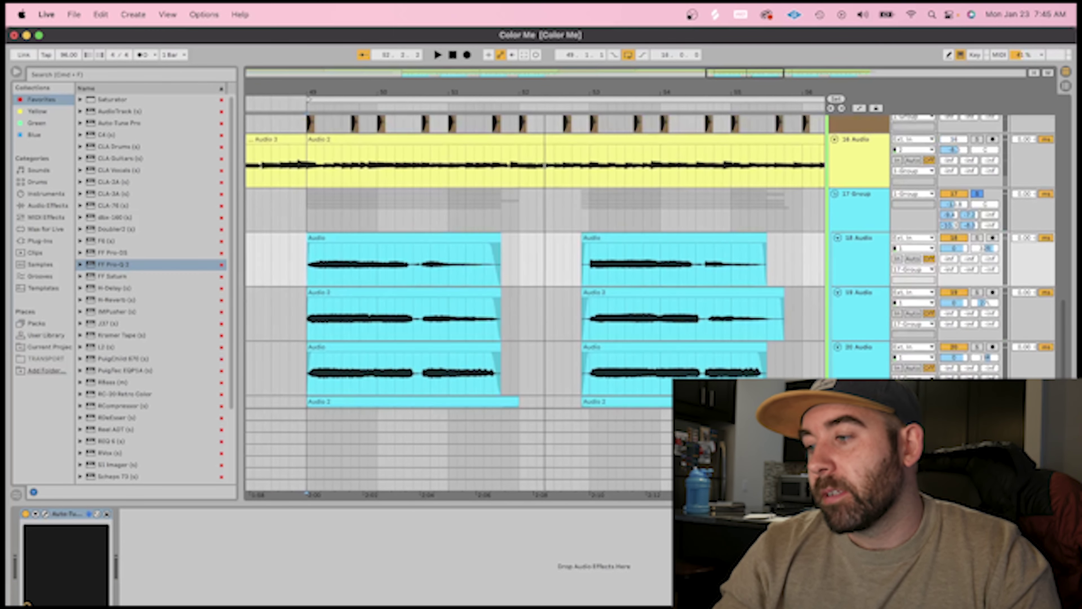
key("super+alt+l")
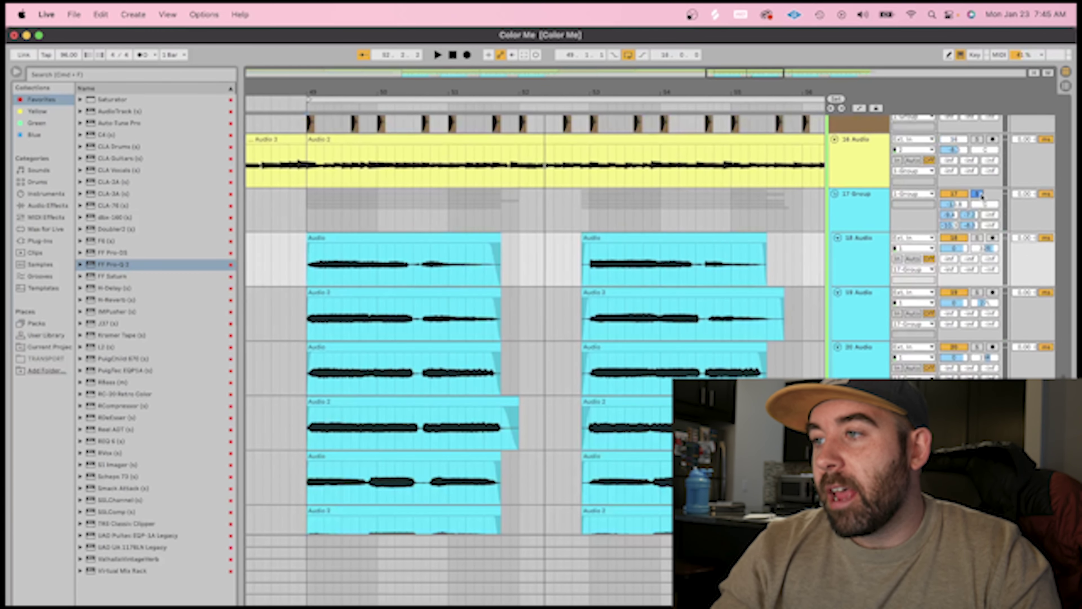
scroll(846, 194, "up", 10)
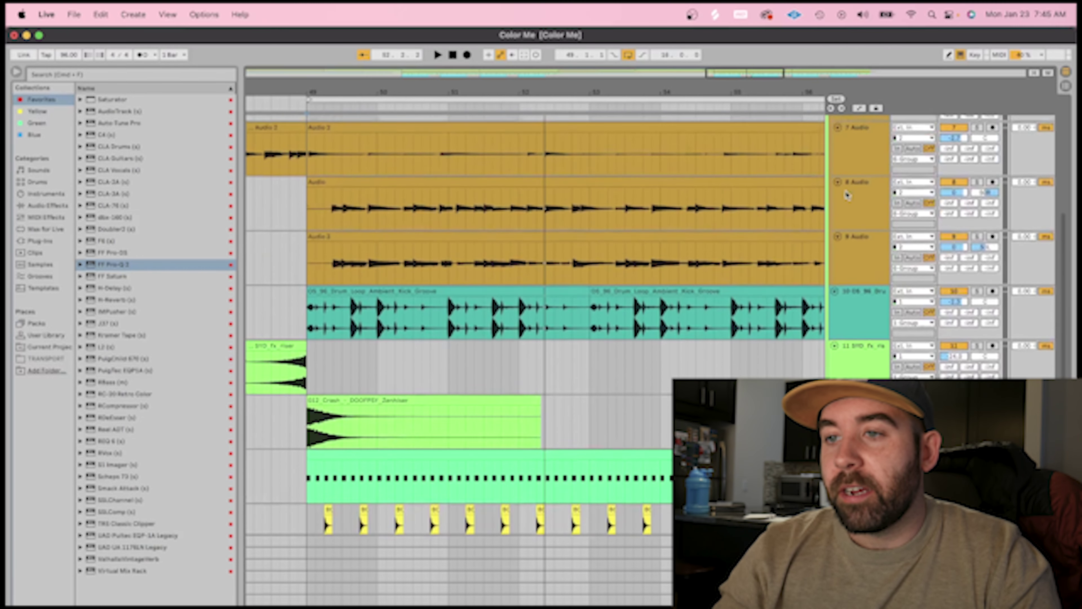
scroll(847, 194, "up", 1)
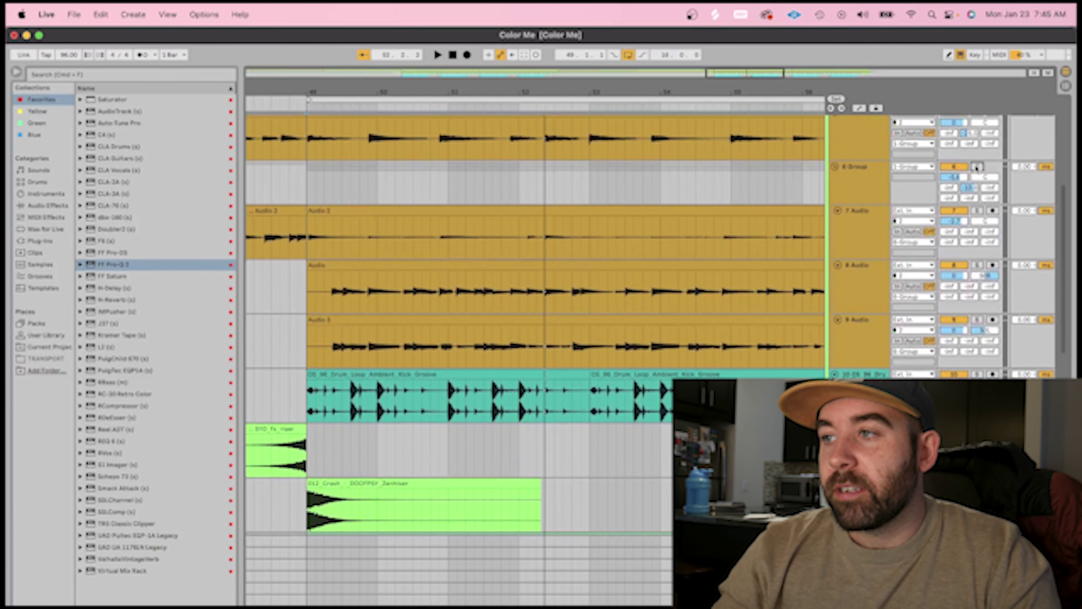
left_click(311, 183)
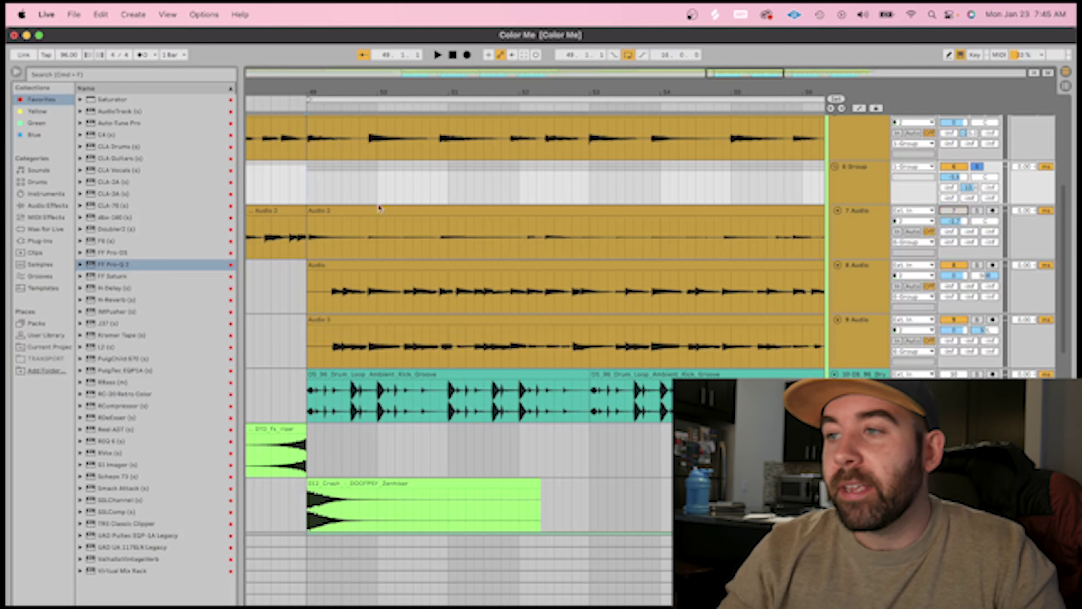
Play the soloed 6 Group without 7 Audio, and again with 7 Audio reactivated.
key("space")
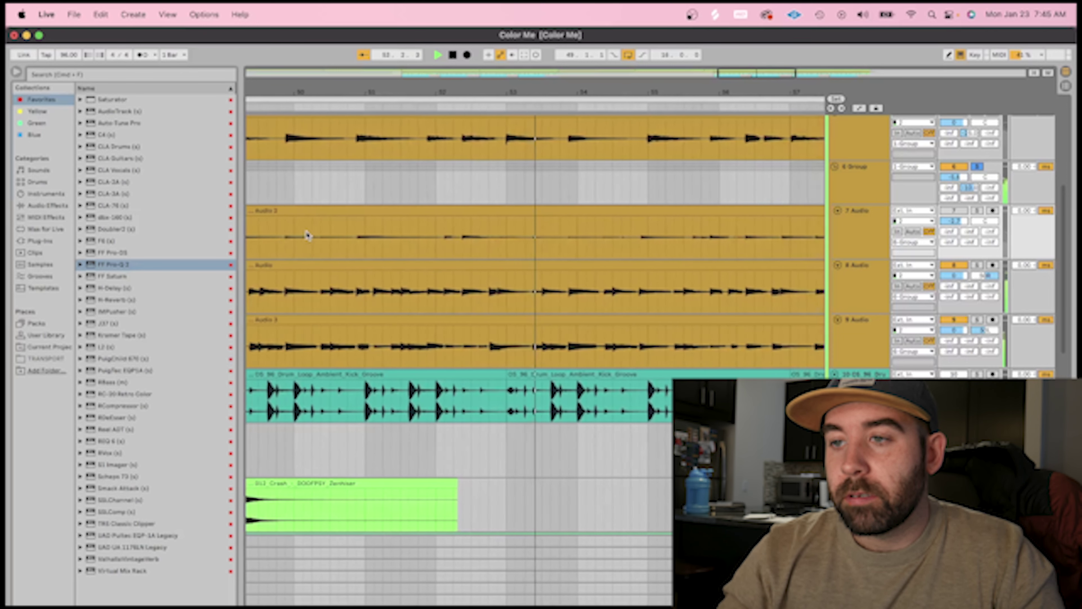
key("space")
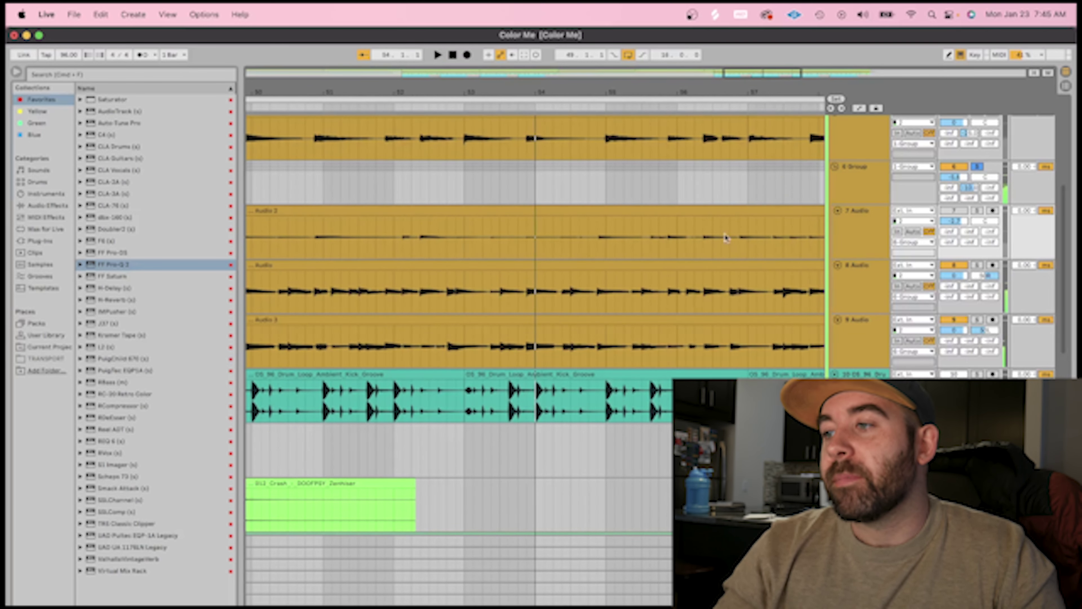
scroll(633, 213, "left", 5)
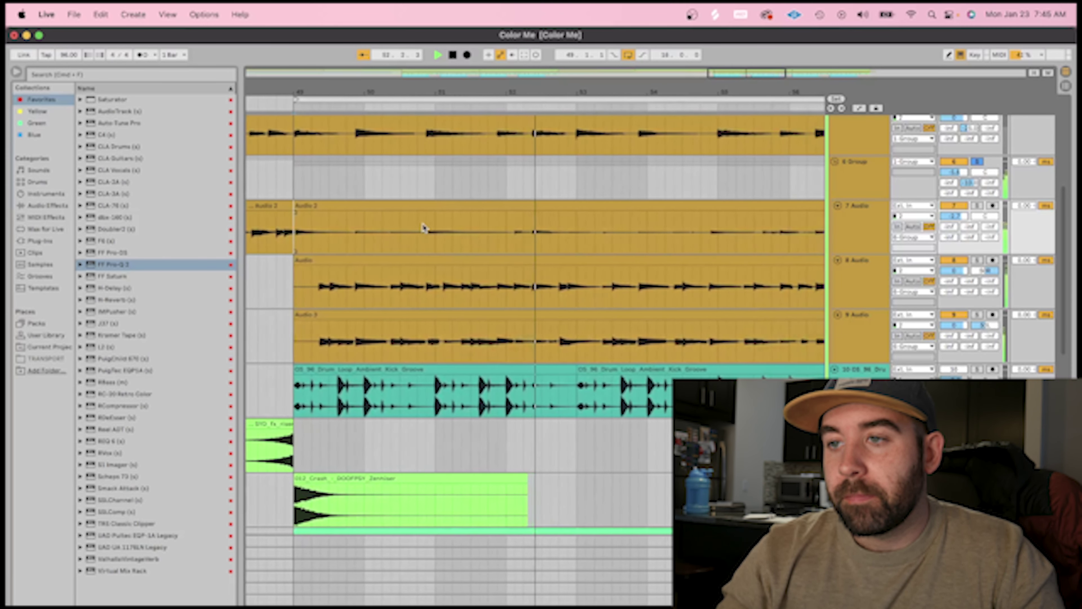
key("space")
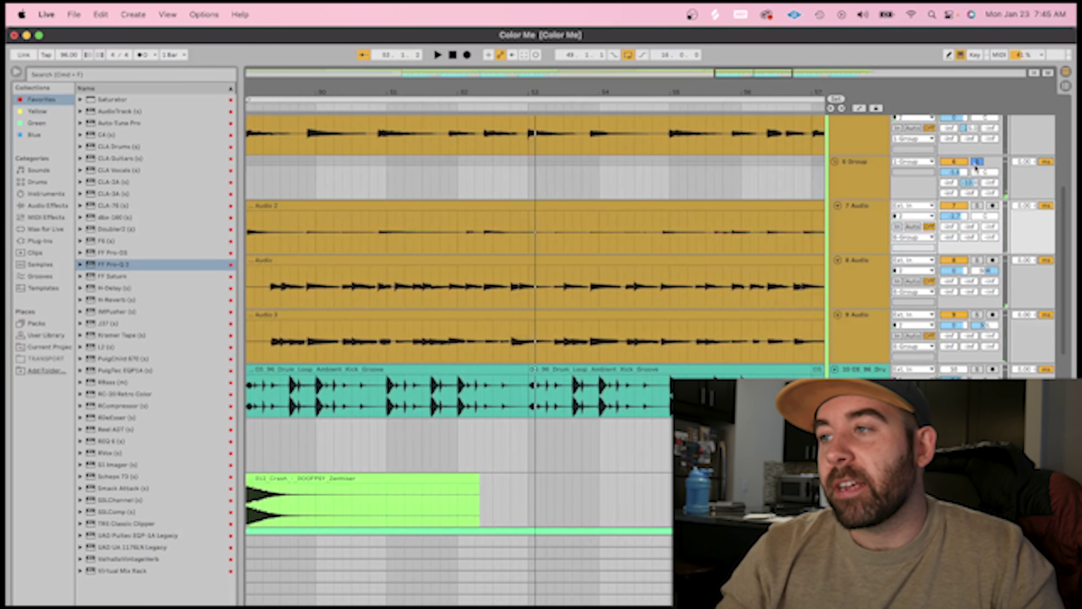
Clear the 6 Group solo and play all layers together from bar 49.
scroll(741, 190, "up", 2)
scroll(732, 189, "left", 3)
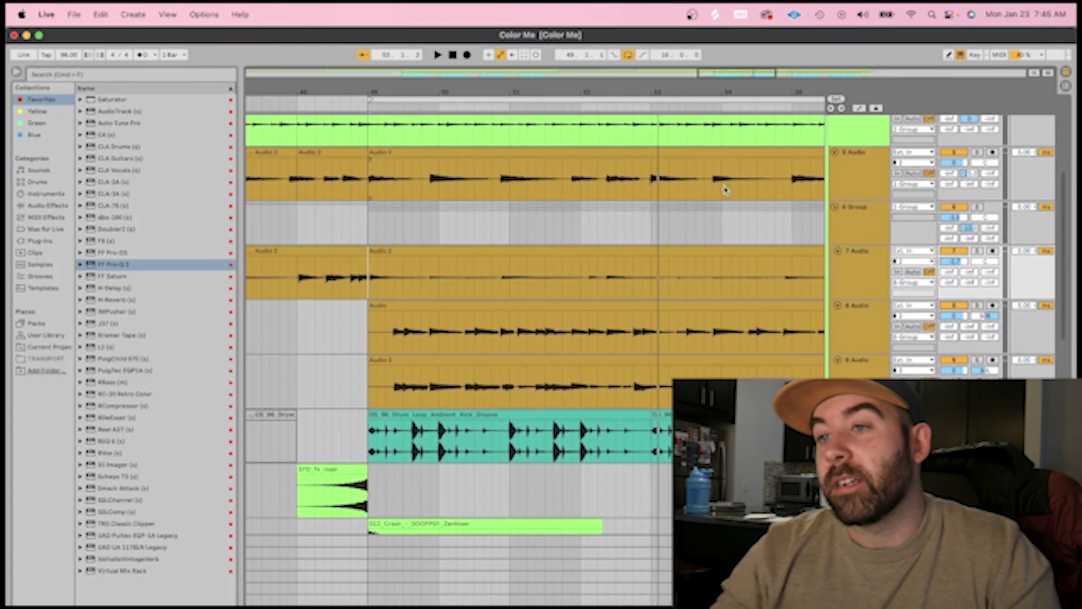
scroll(725, 190, "up", 3)
scroll(703, 170, "left", 3)
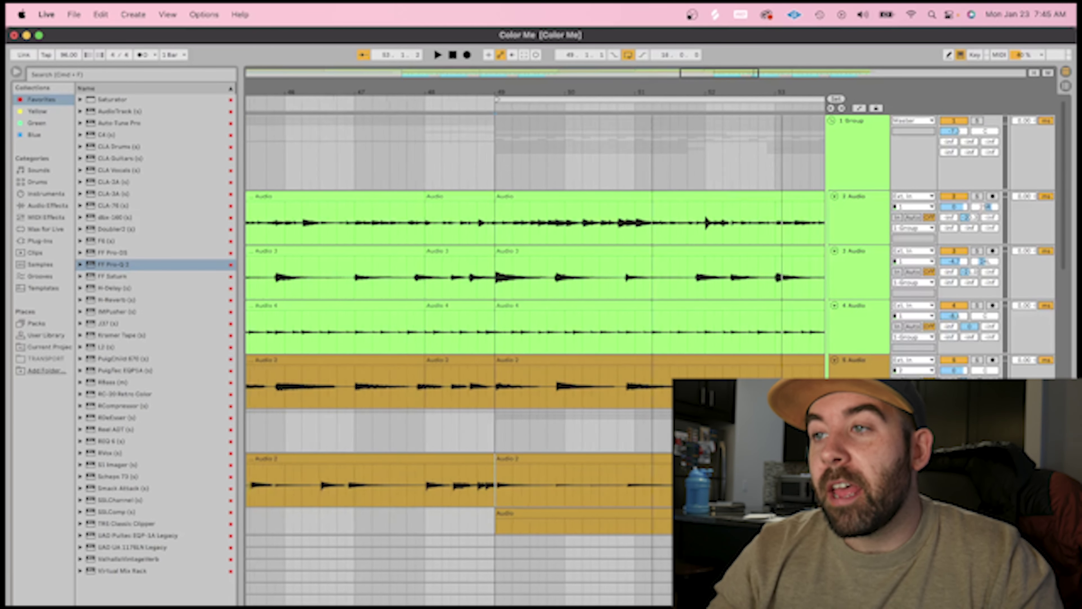
left_click_drag(652, 84, 609, 88)
left_click(595, 181)
key("space")
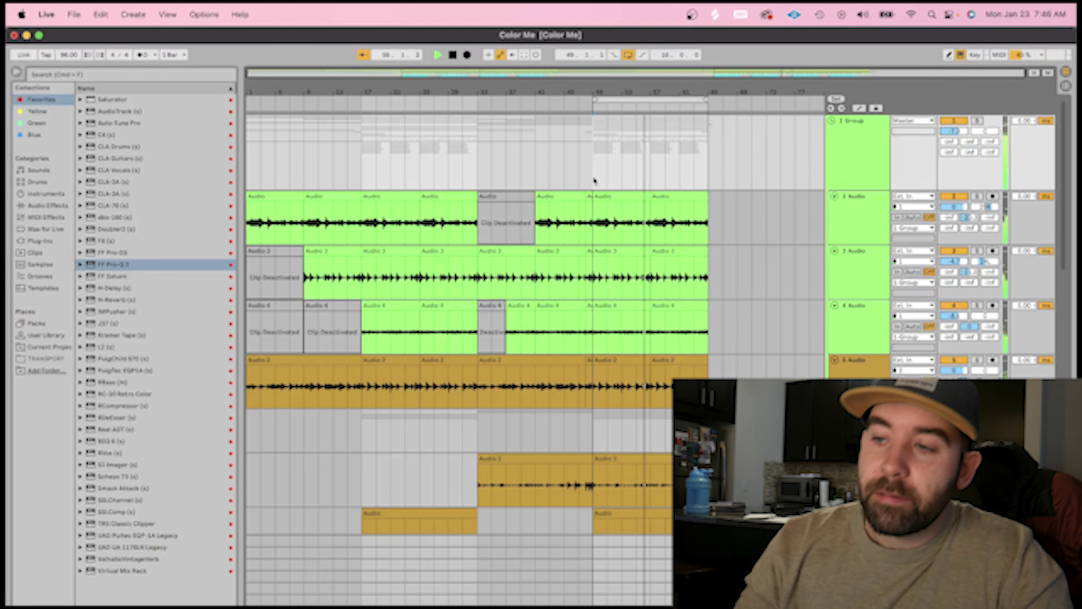
key("space")
Place the playback start at bar 1 and examine the arrangement's tracks from 2 Audio down to 17 Group.
scroll(602, 279, "down", 3)
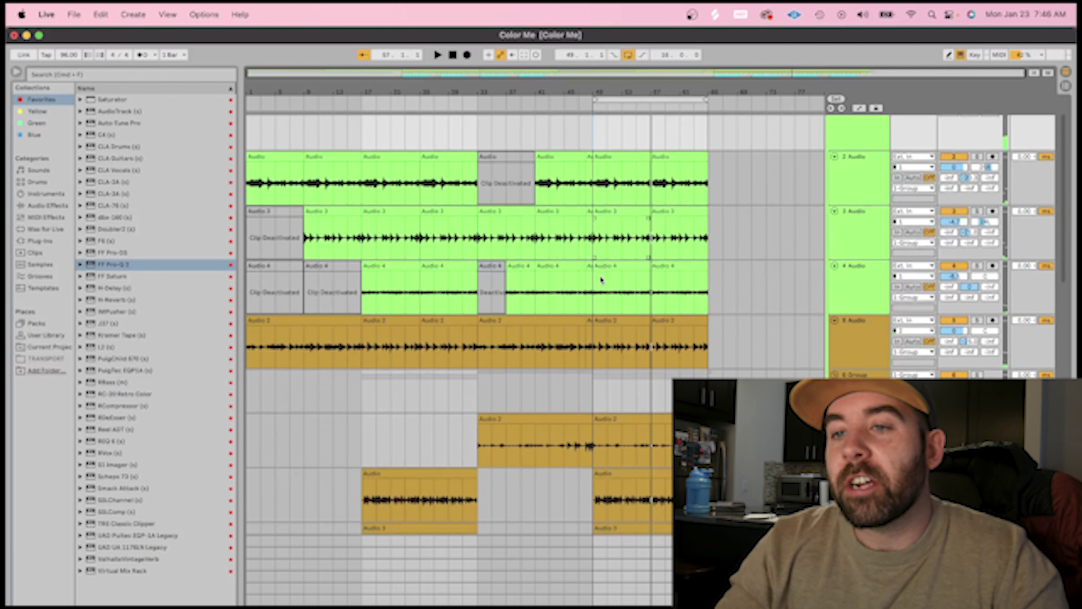
scroll(334, 279, "down", 3)
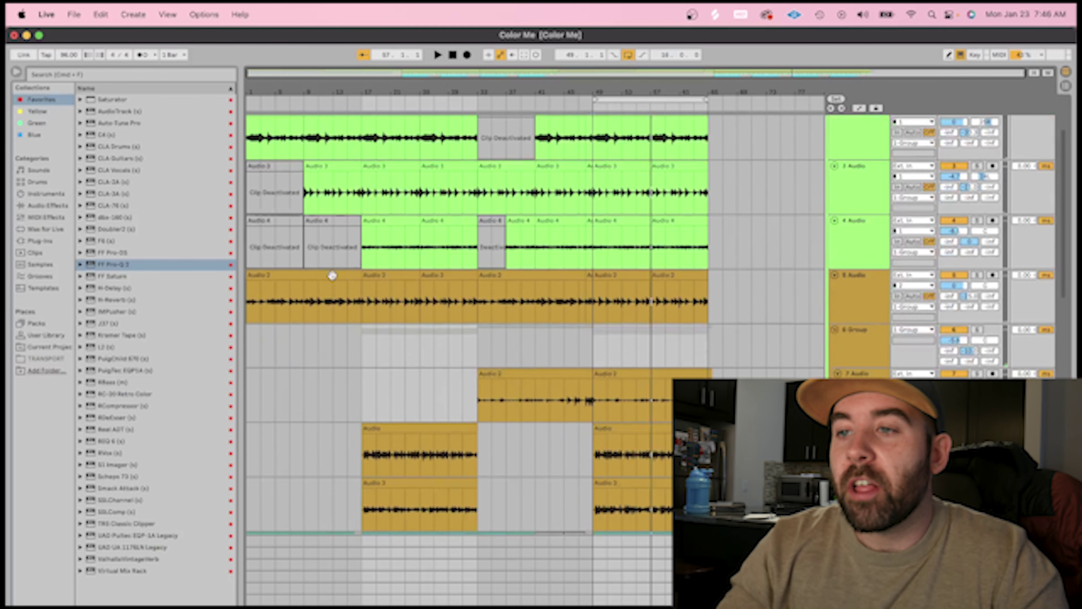
left_click(249, 187)
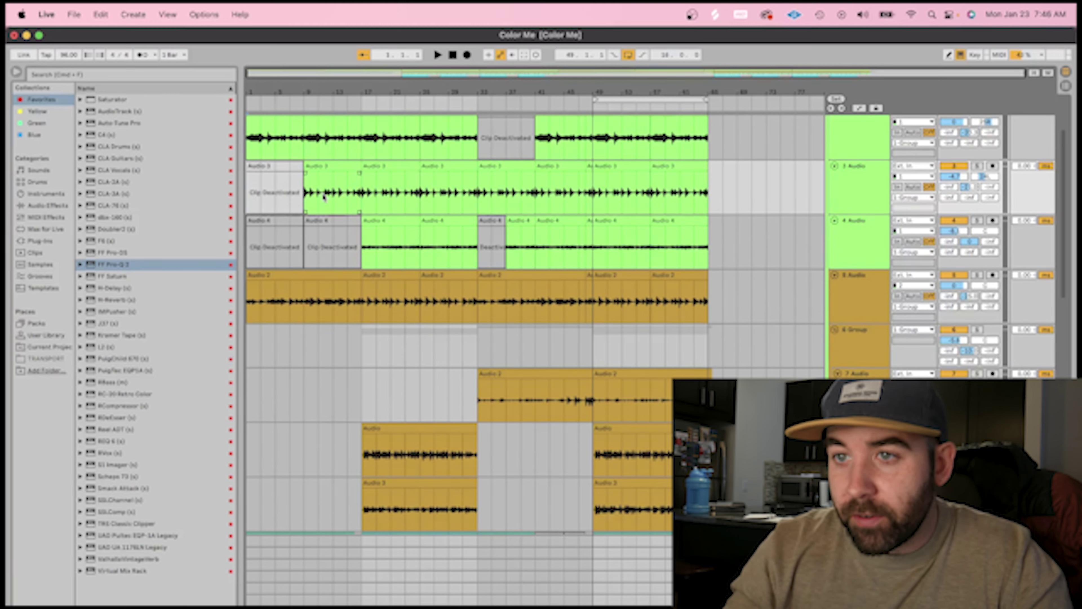
scroll(241, 183, "up", 2)
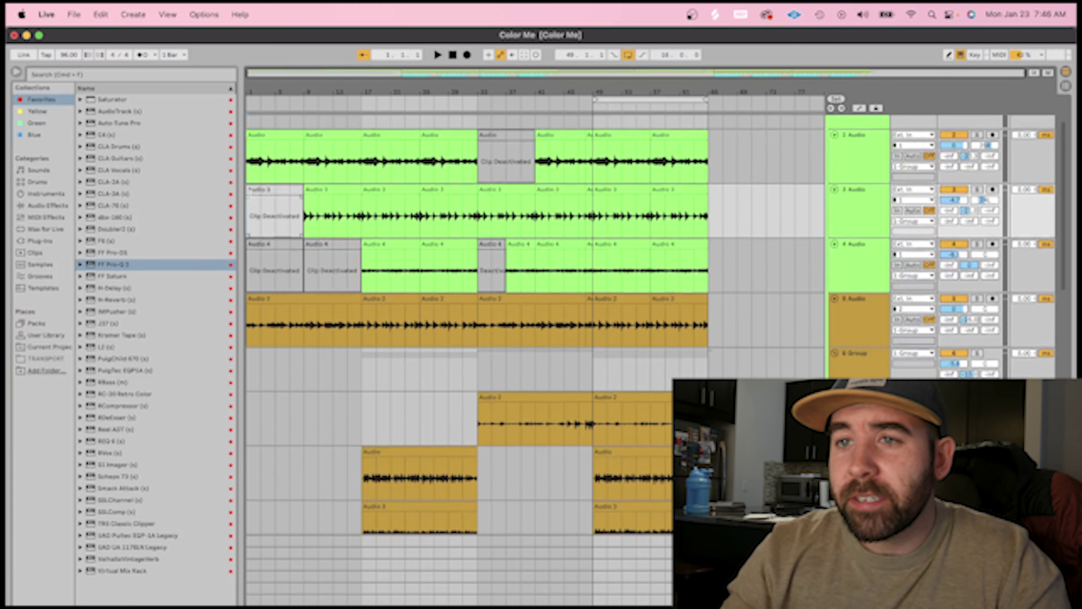
scroll(255, 162, "down", 20)
scroll(310, 360, "down", 2)
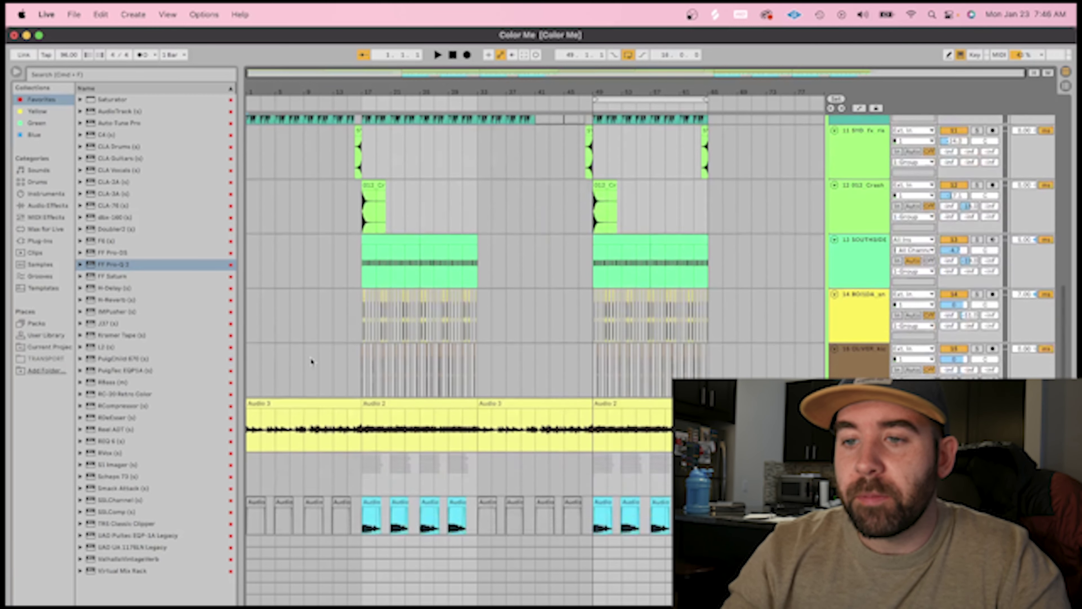
Review how the active and deactivated clips on the guitar, drum and effect tracks are laid out across the arrangement.
scroll(310, 360, "up", 20)
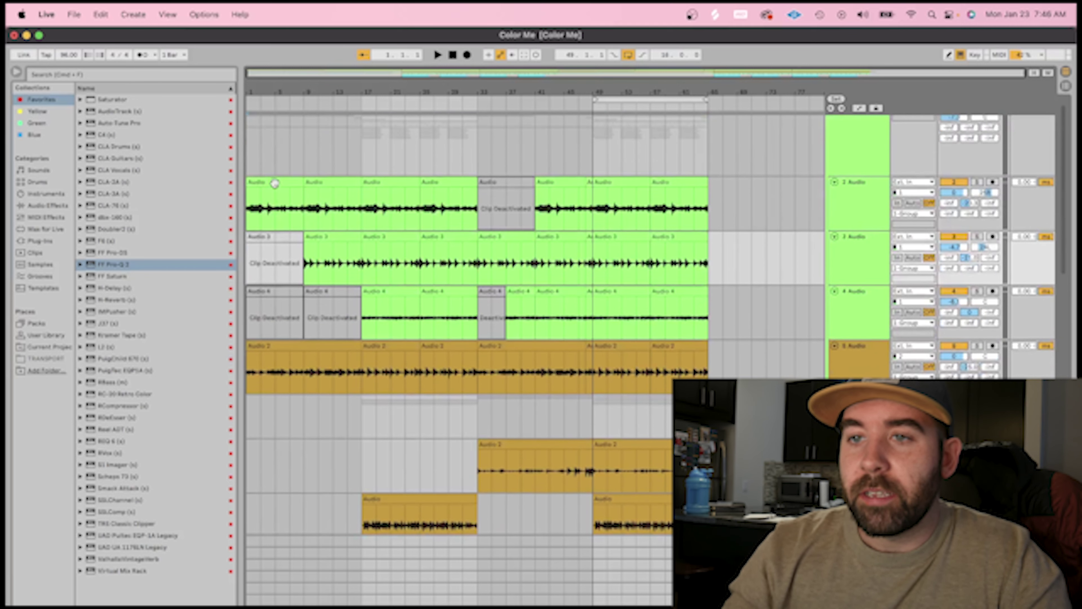
scroll(273, 337, "down", 2)
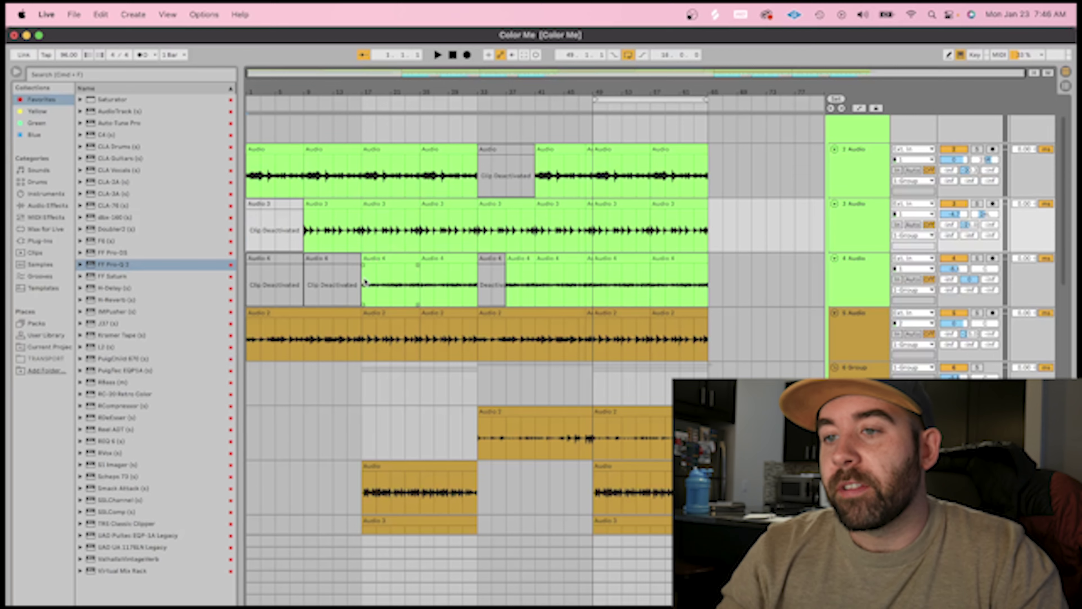
scroll(363, 282, "down", 10)
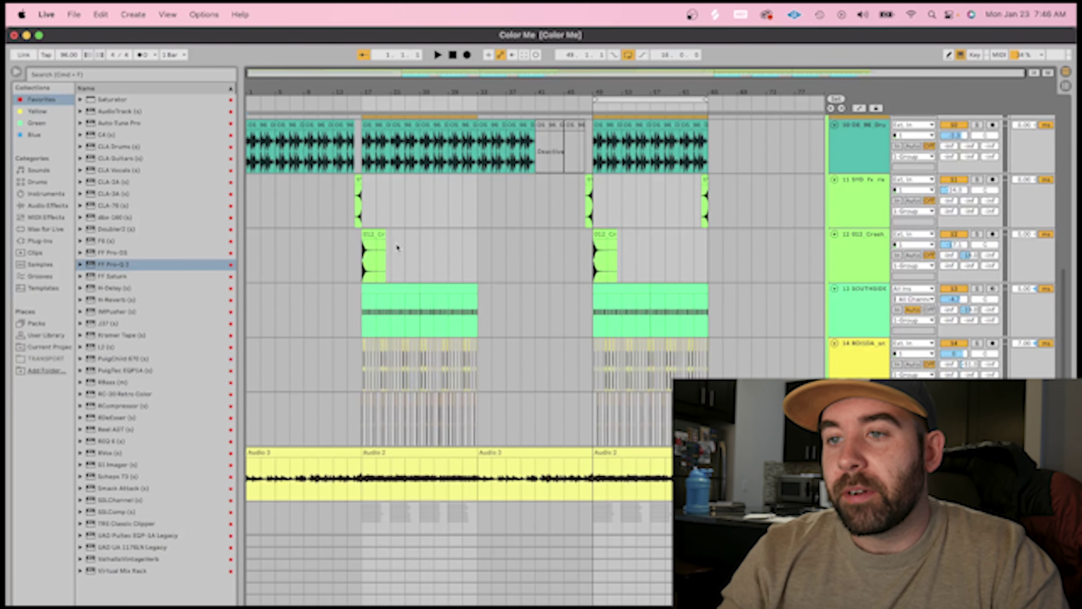
scroll(397, 247, "up", 10)
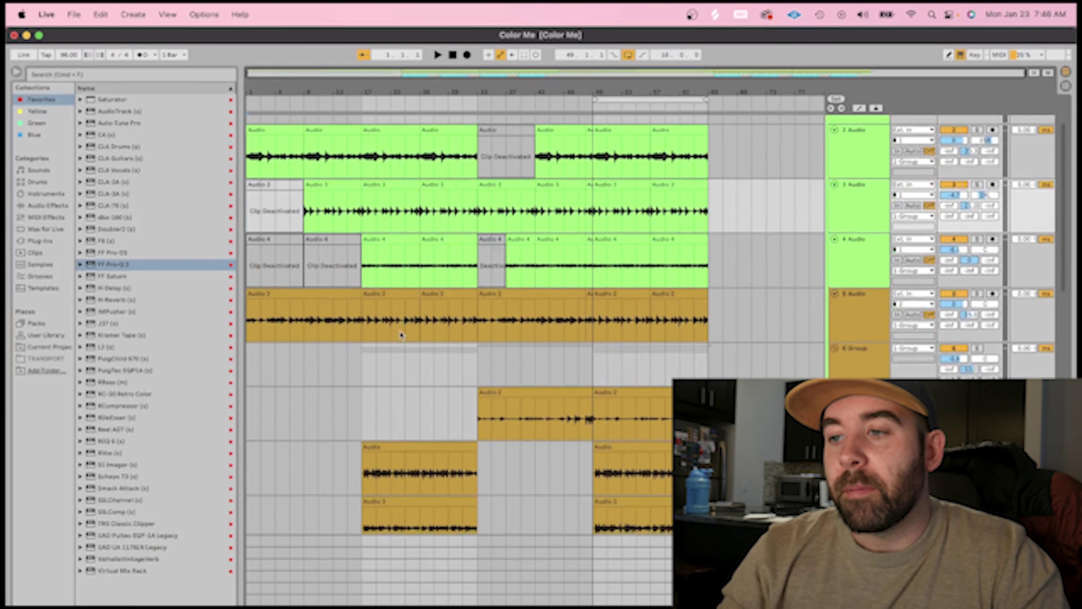
scroll(400, 334, "down", 3)
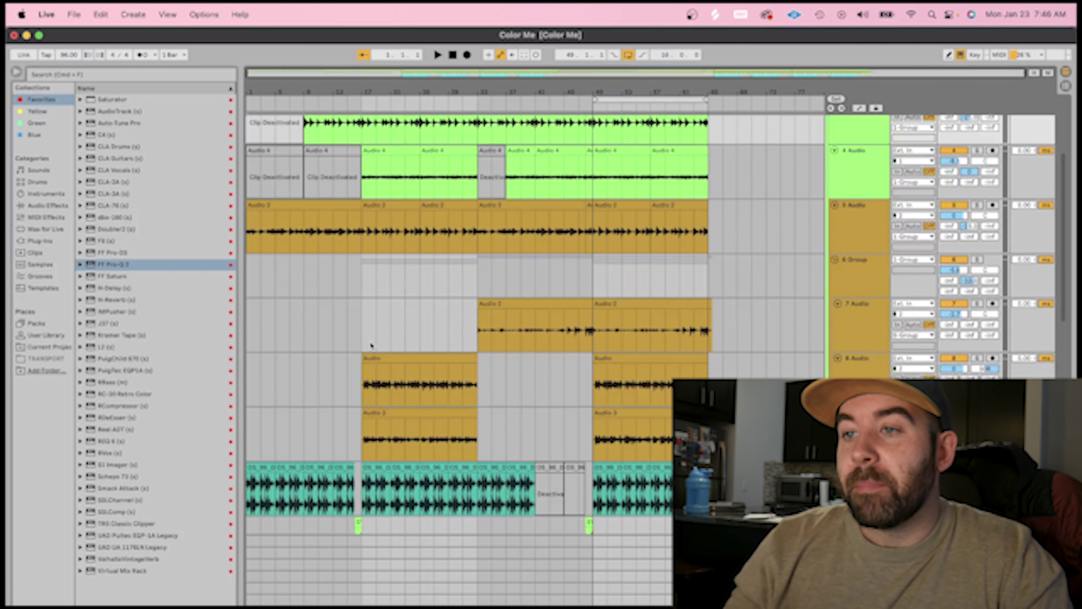
scroll(459, 245, "up", 5)
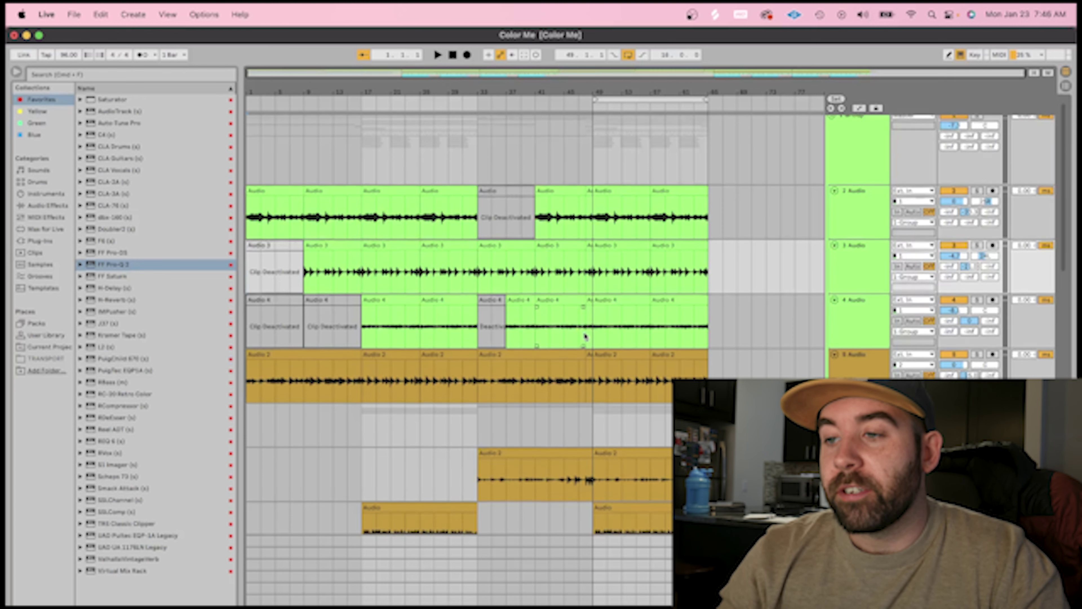
scroll(571, 328, "down", 4)
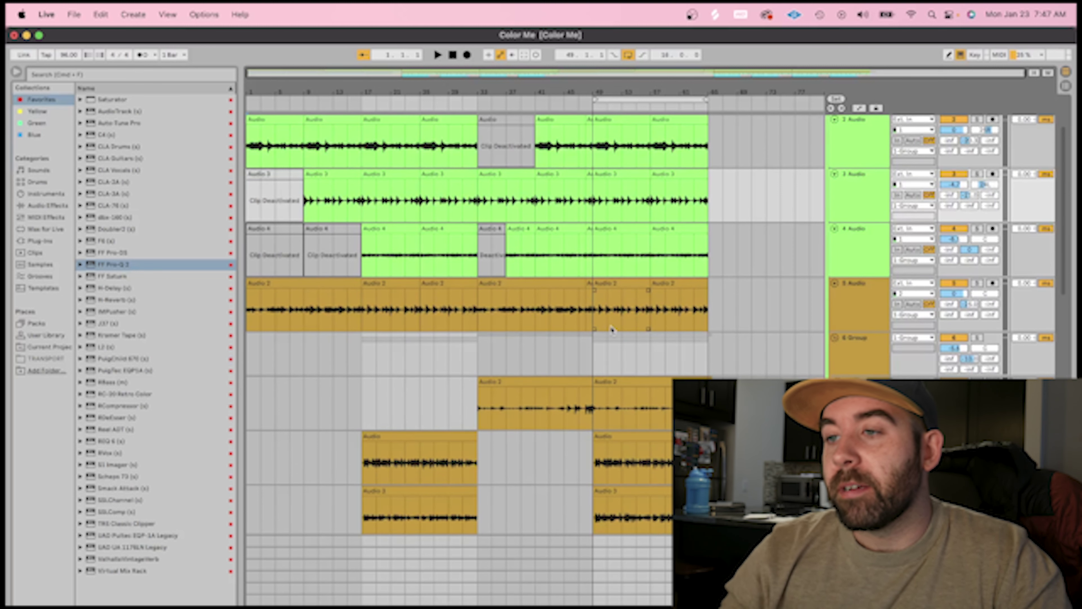
scroll(612, 329, "down", 2)
scroll(611, 329, "up", 3)
scroll(611, 329, "down", 1)
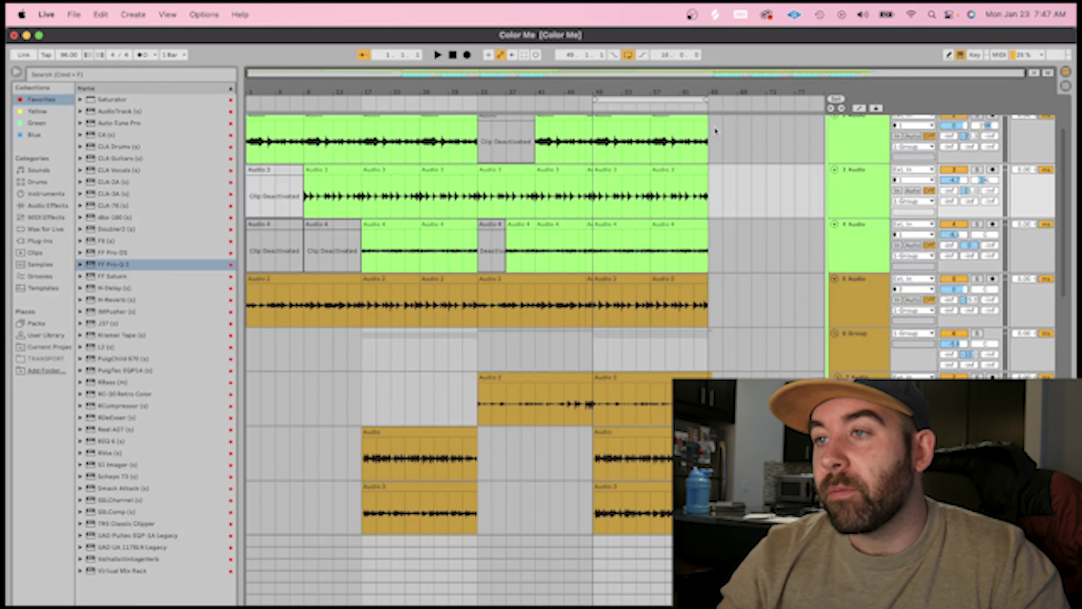
Turn off looping and play the end of the arrangement from bar 61 past the last clips.
left_click(690, 355)
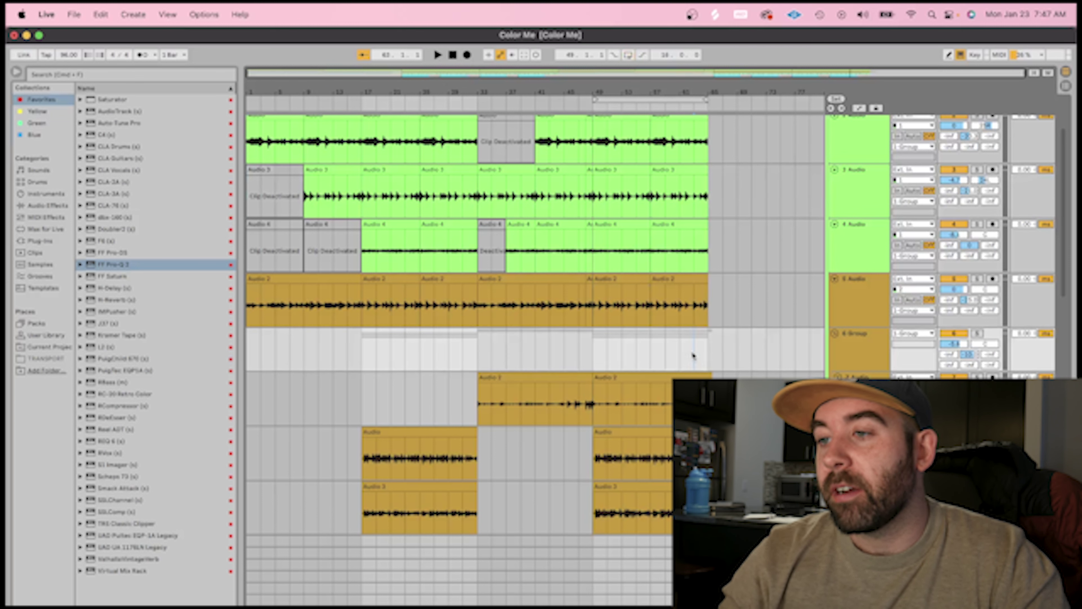
key("space")
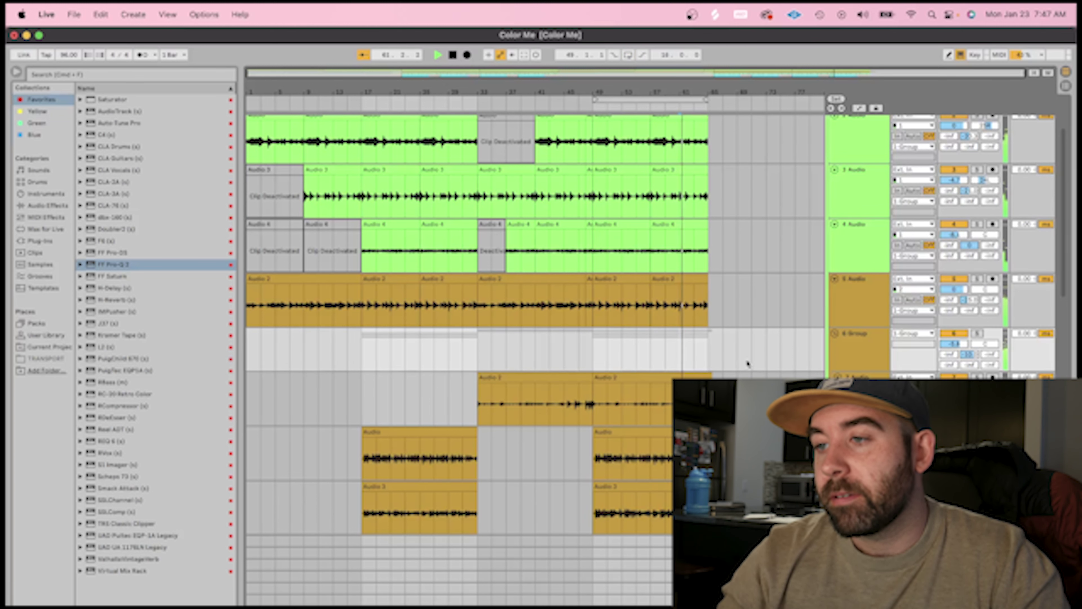
scroll(762, 363, "down", 5)
scroll(761, 363, "down", 3)
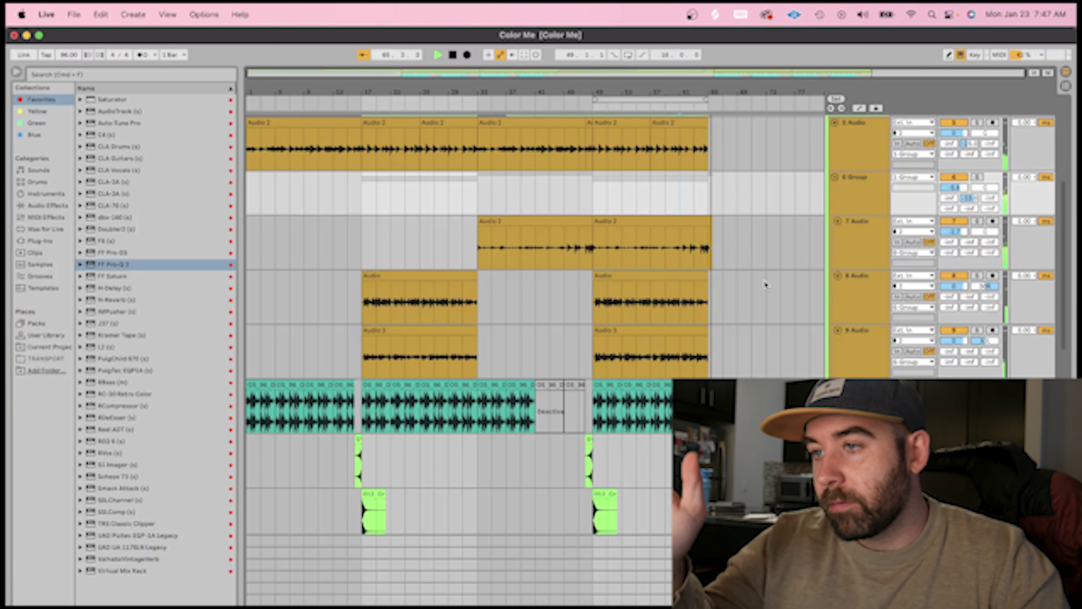
key("space")
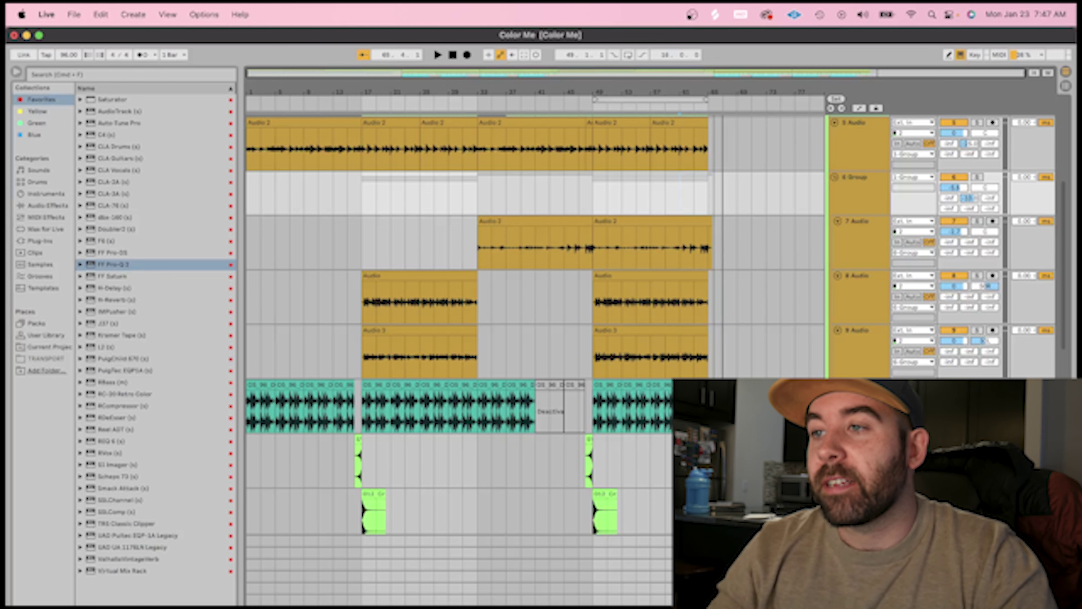
Zoom in on the arrangement's ending and play the tail from bar 65.
left_click_drag(723, 89, 723, 132)
left_click(602, 189)
key("space")
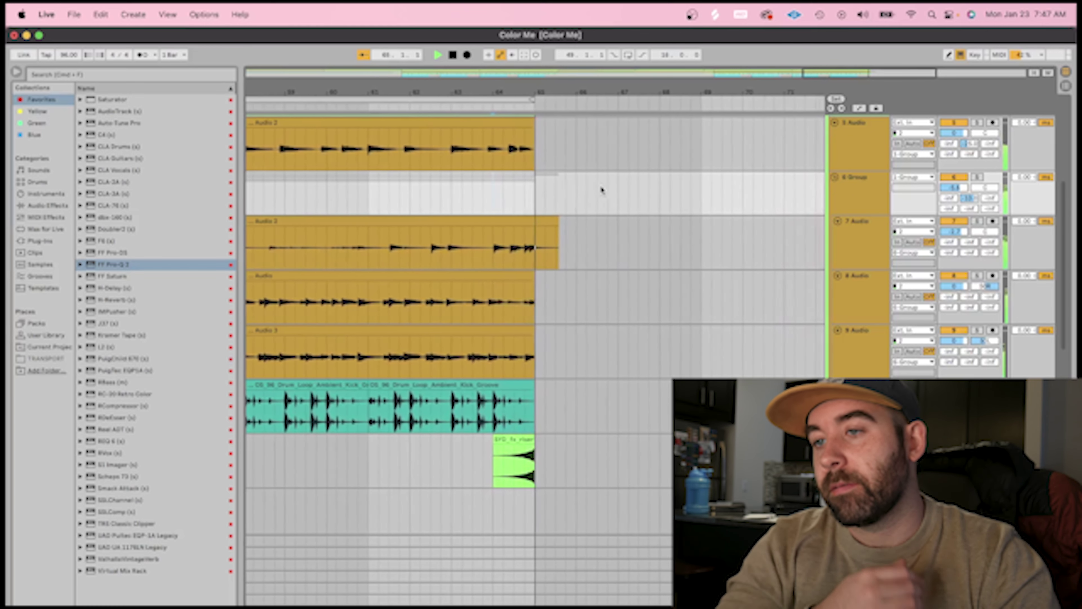
key("space")
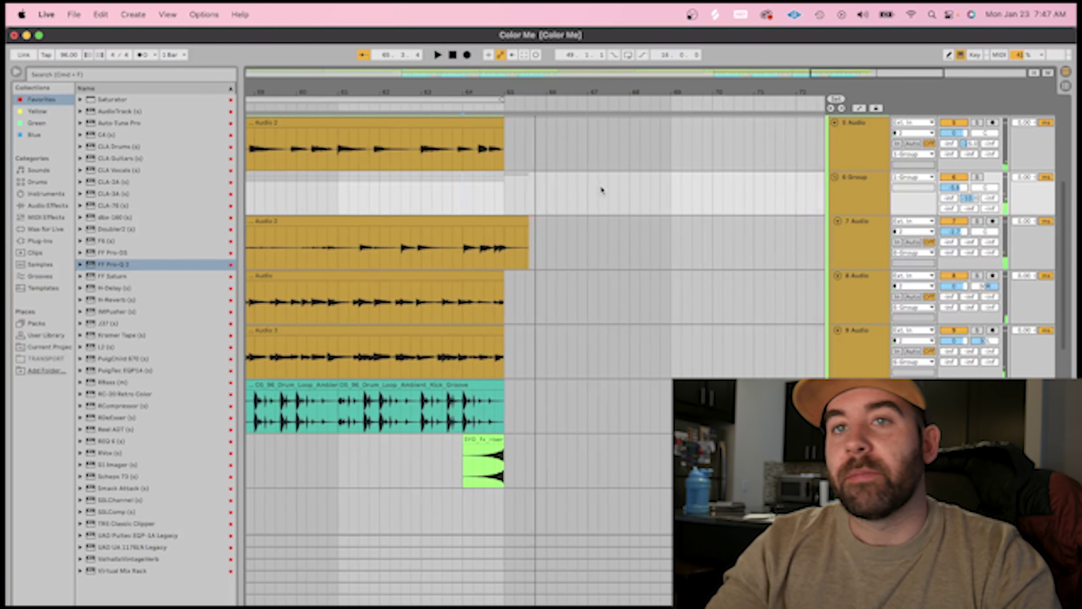
Hide the browser and play the whole arrangement from bar 1.
scroll(601, 190, "left", 15)
scroll(601, 190, "up", 1)
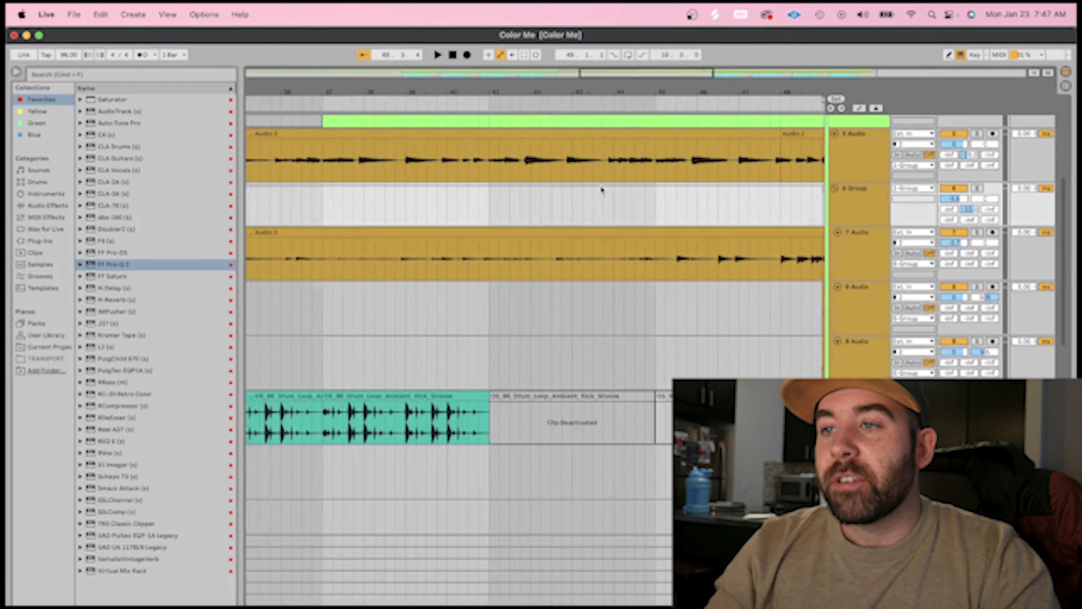
left_click(17, 72)
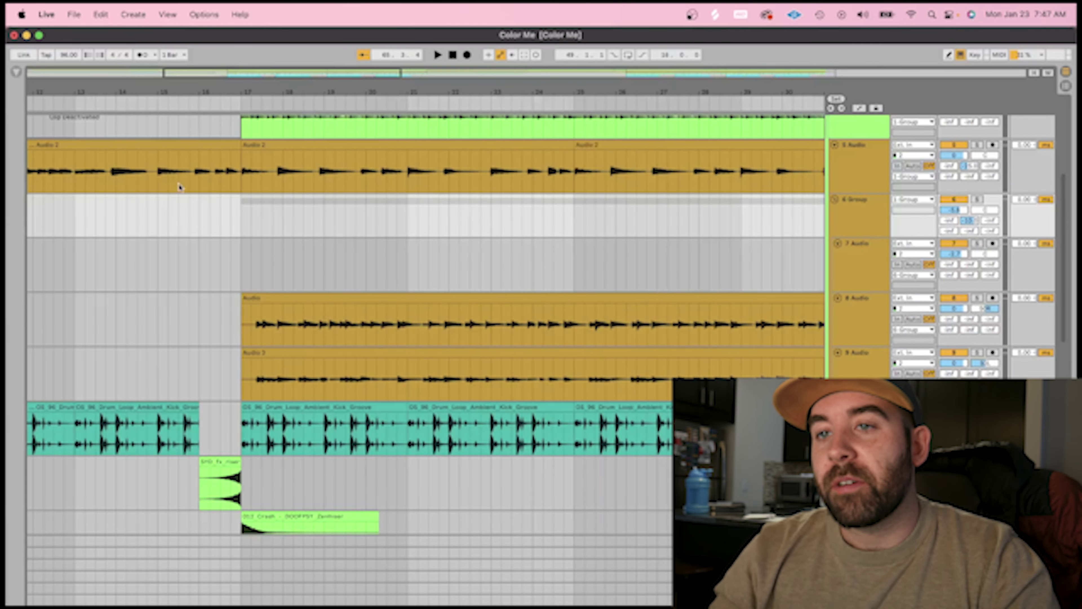
scroll(186, 194, "left", 4)
scroll(185, 194, "up", 3)
scroll(185, 194, "up", 1)
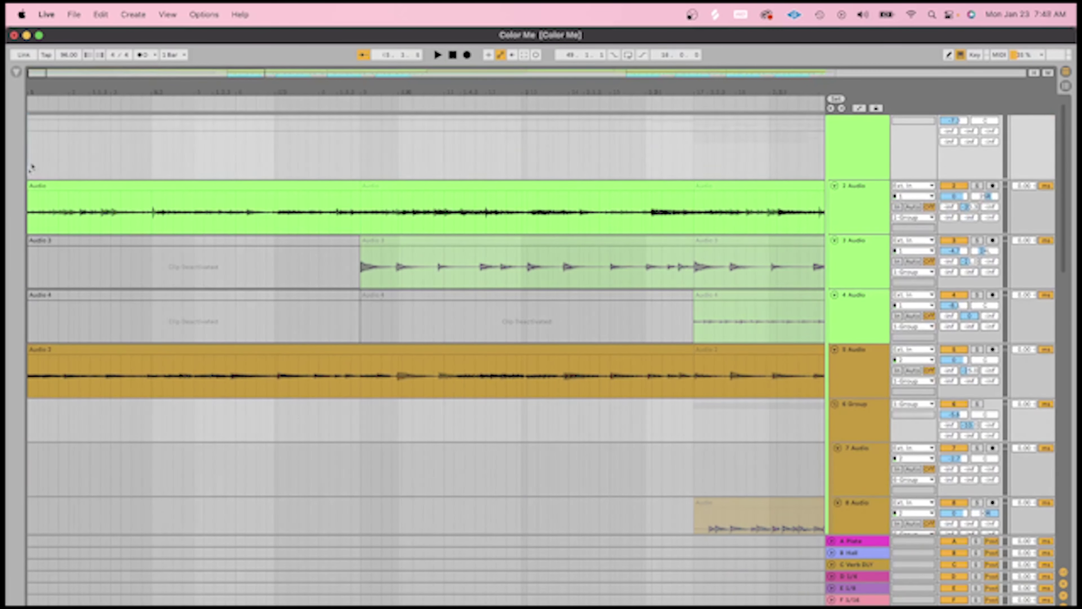
key("space")
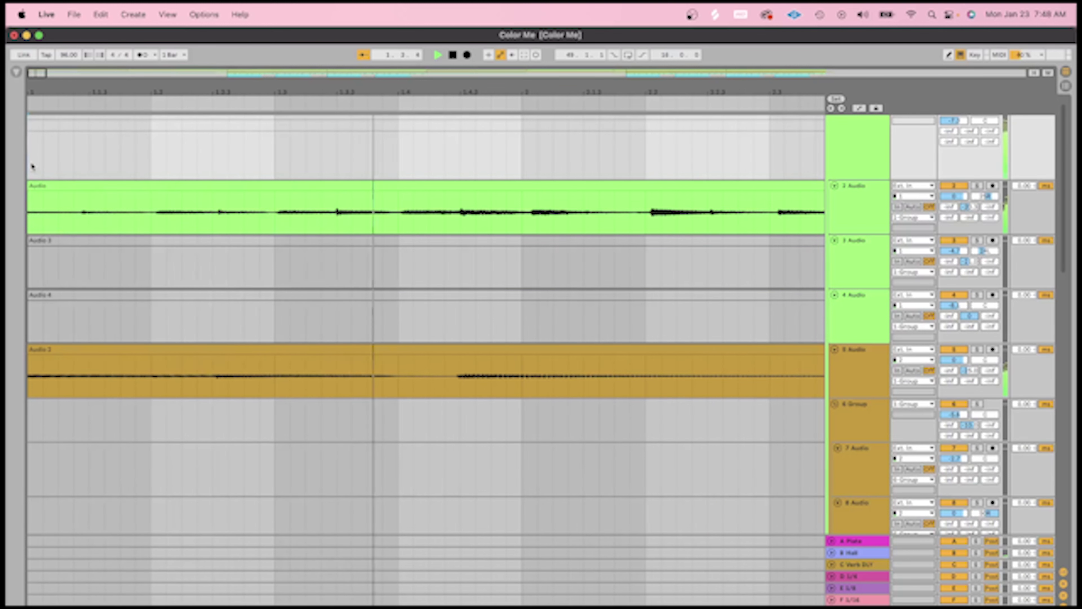